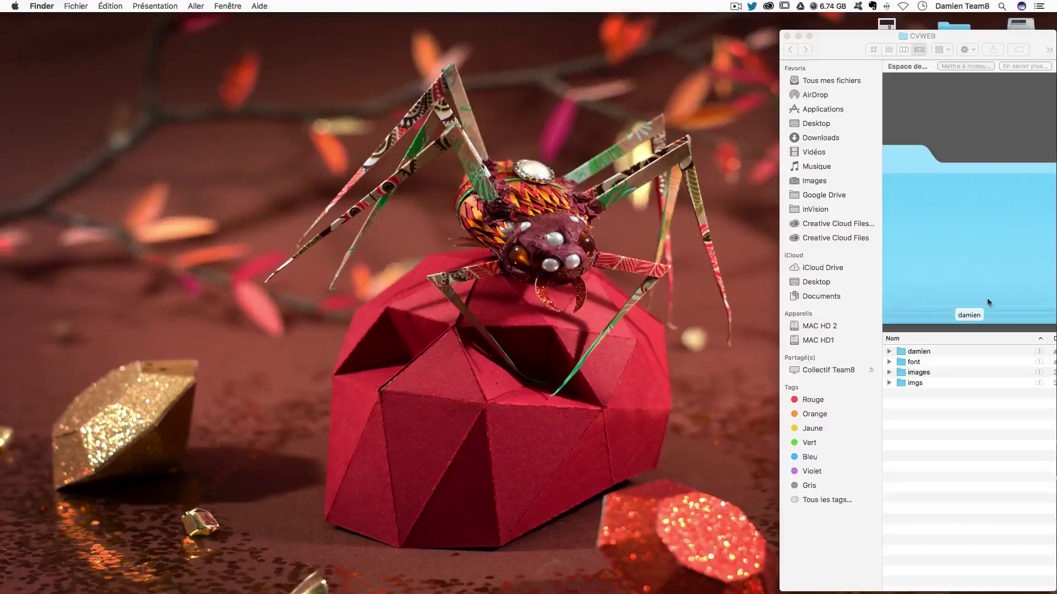
Step: Review the contents of the CVWEB project's font, images and imgs folders in Finder
left_click(928, 363)
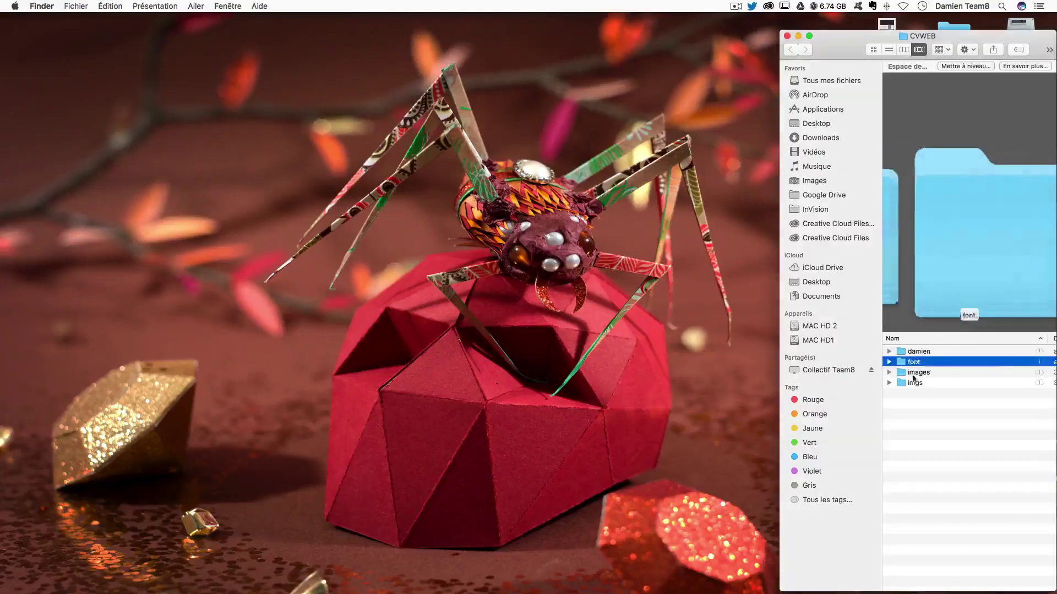
left_click(889, 363)
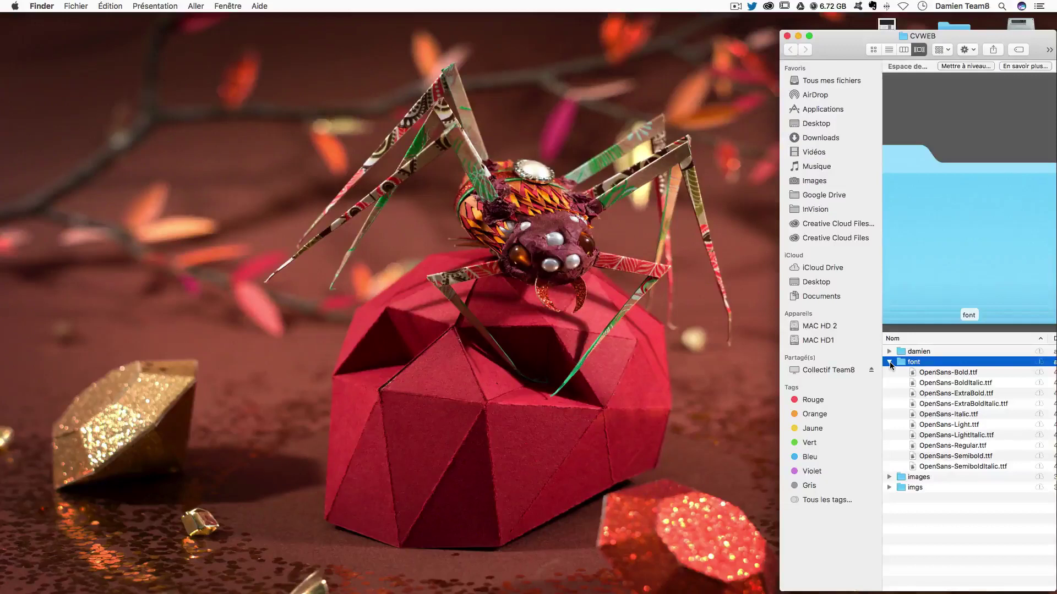
left_click(890, 362)
left_click(888, 372)
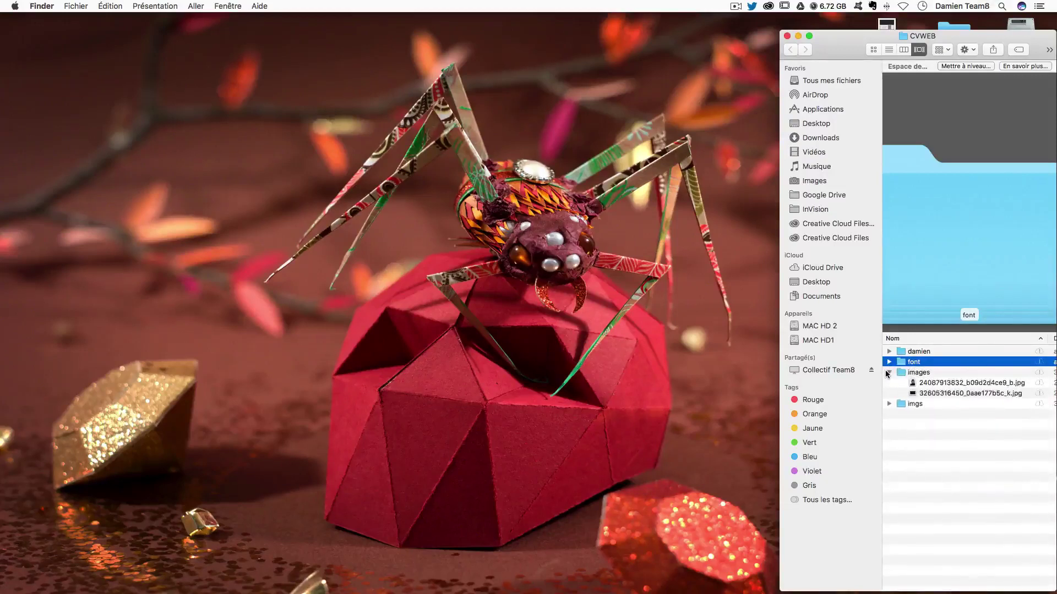
left_click(887, 373)
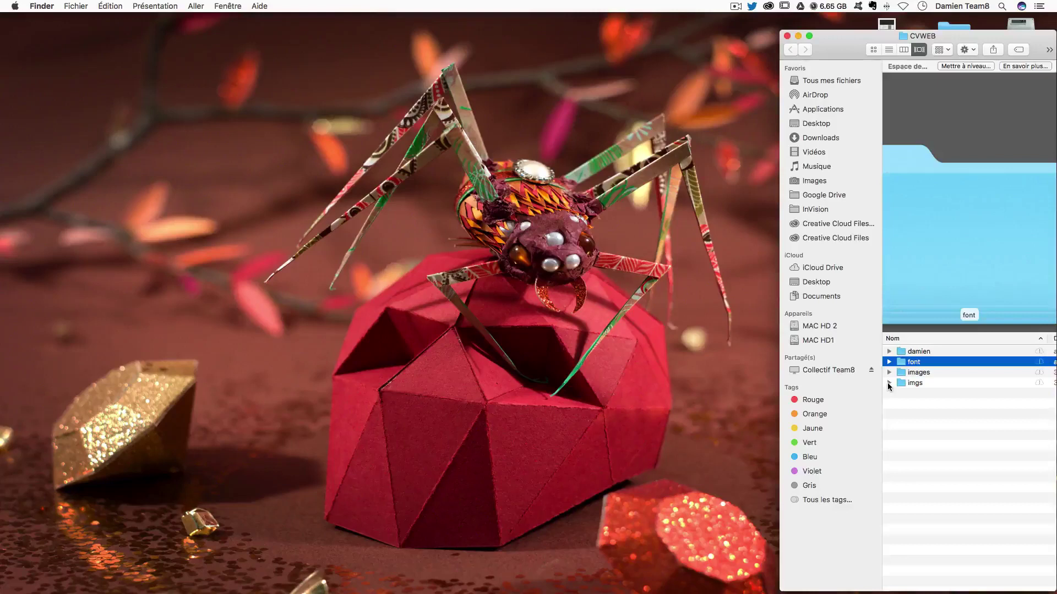
left_click(888, 383)
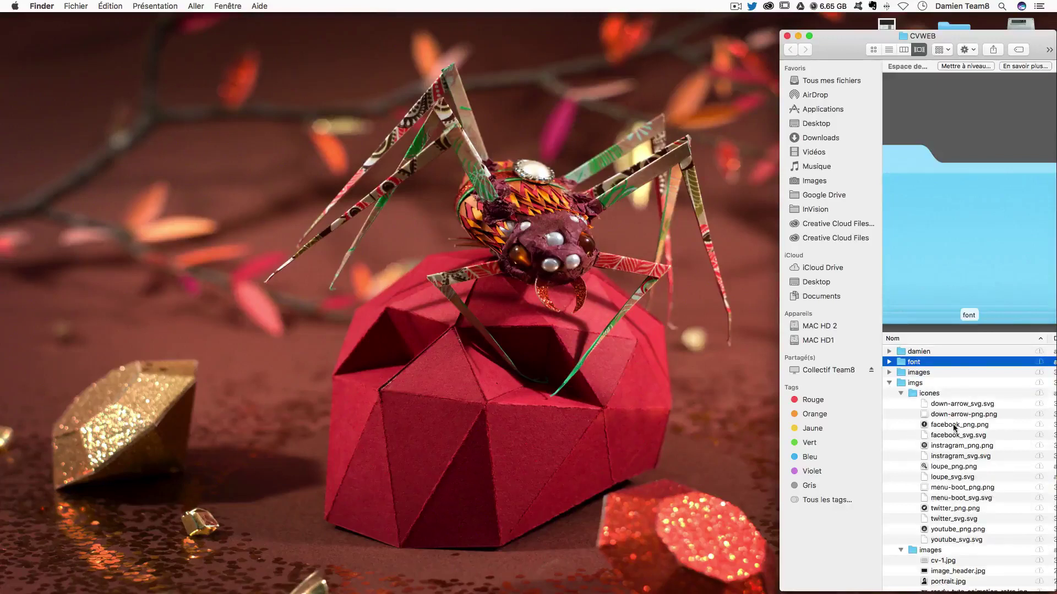
scroll(954, 428, "down", 3)
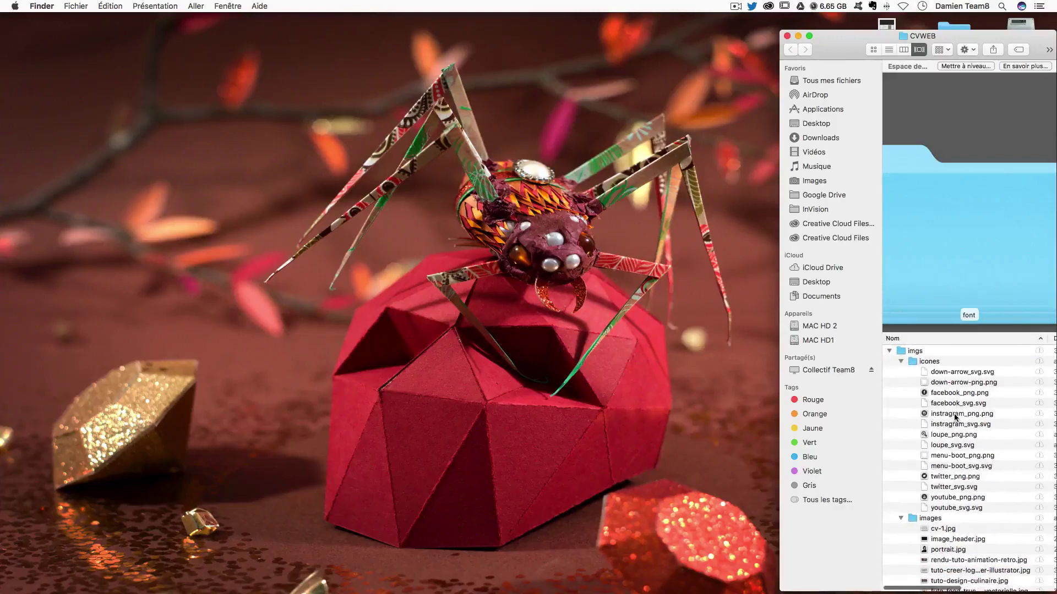
scroll(956, 407, "down", 1)
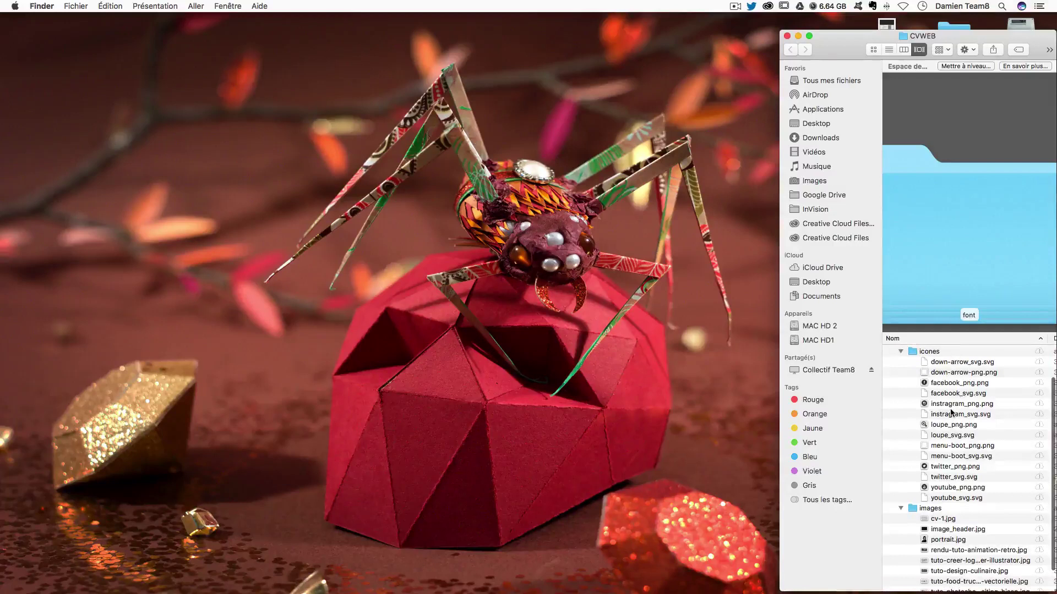
scroll(950, 417, "down", 3)
scroll(951, 417, "up", 1)
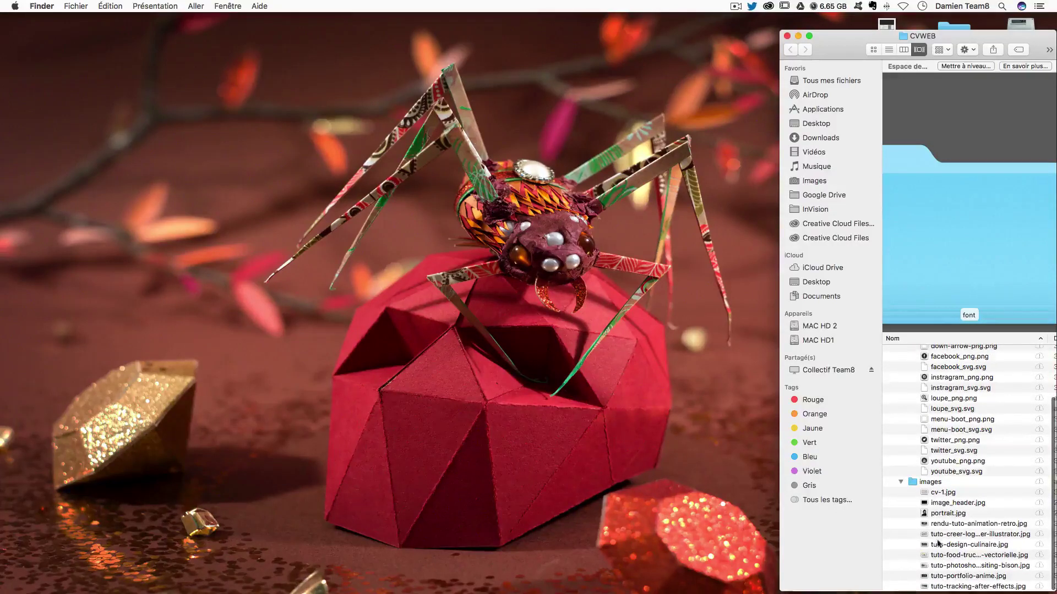
scroll(938, 534, "up", 6)
left_click(888, 383)
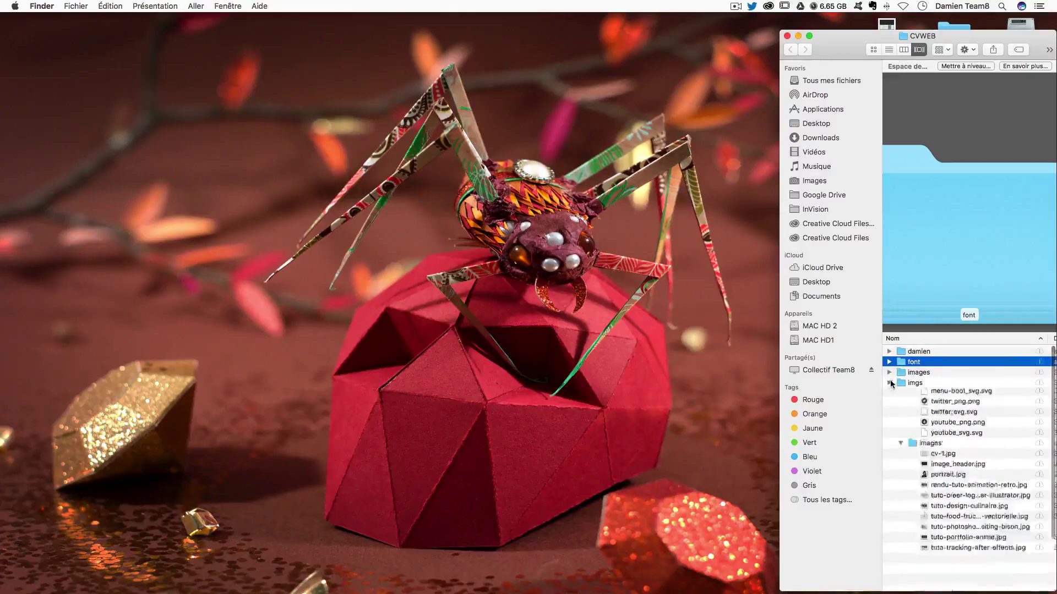
left_click(926, 408)
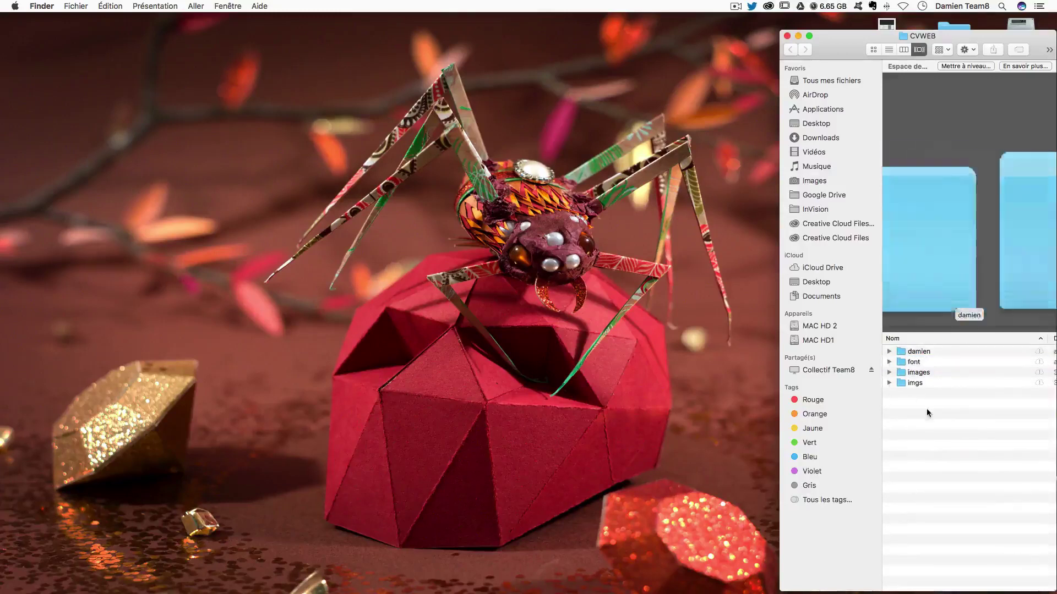
Step: Open the system Fonts folder via SSD > Bibliothèque in a new Finder window
left_click(1017, 24)
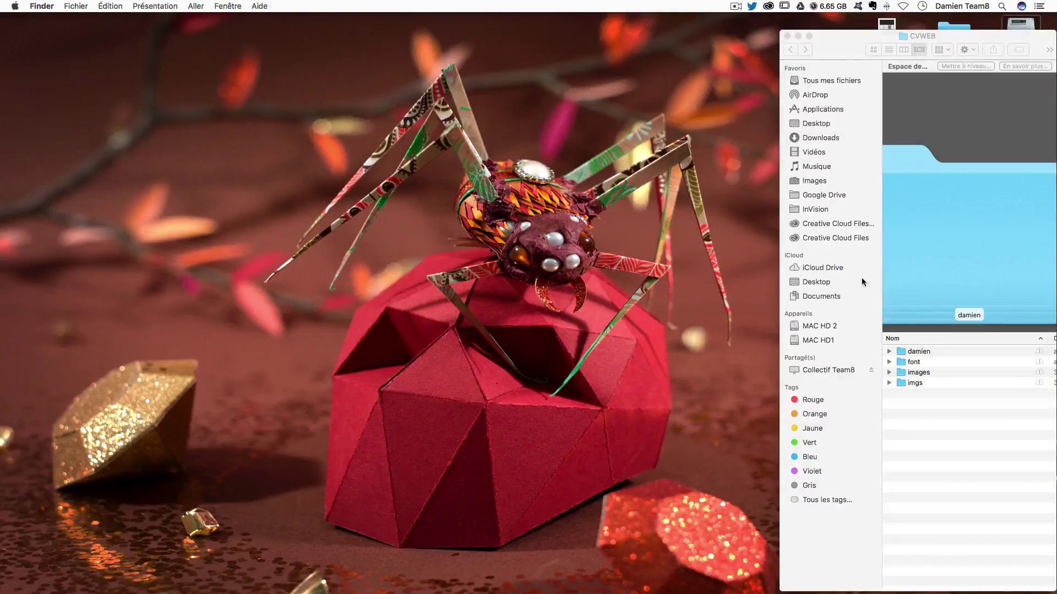
double_click(1017, 23)
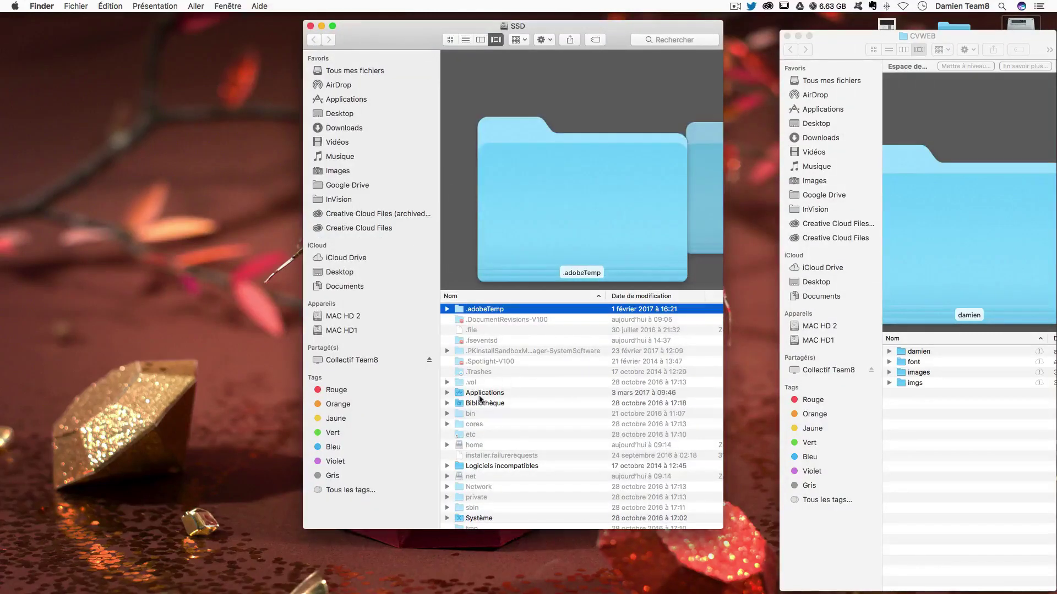
left_click(483, 406)
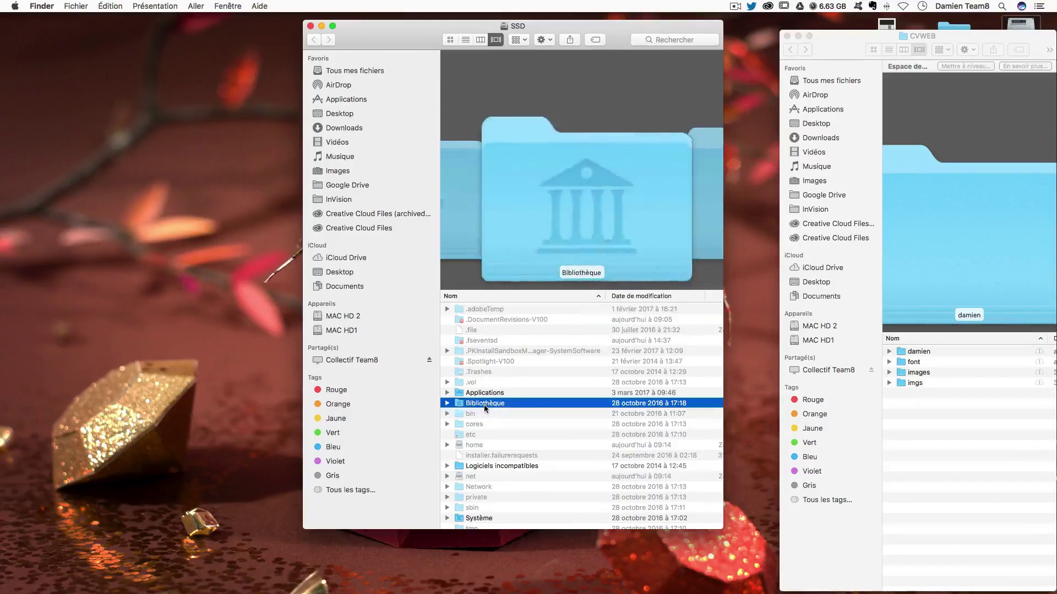
double_click(485, 407)
scroll(486, 407, "up", 3)
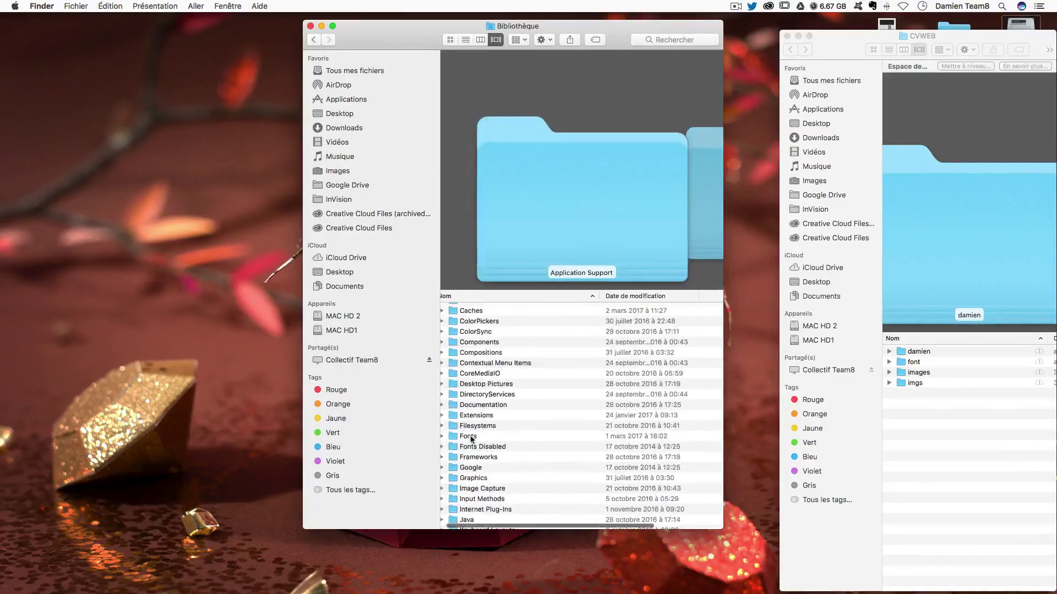
double_click(468, 439)
scroll(473, 429, "down", 15)
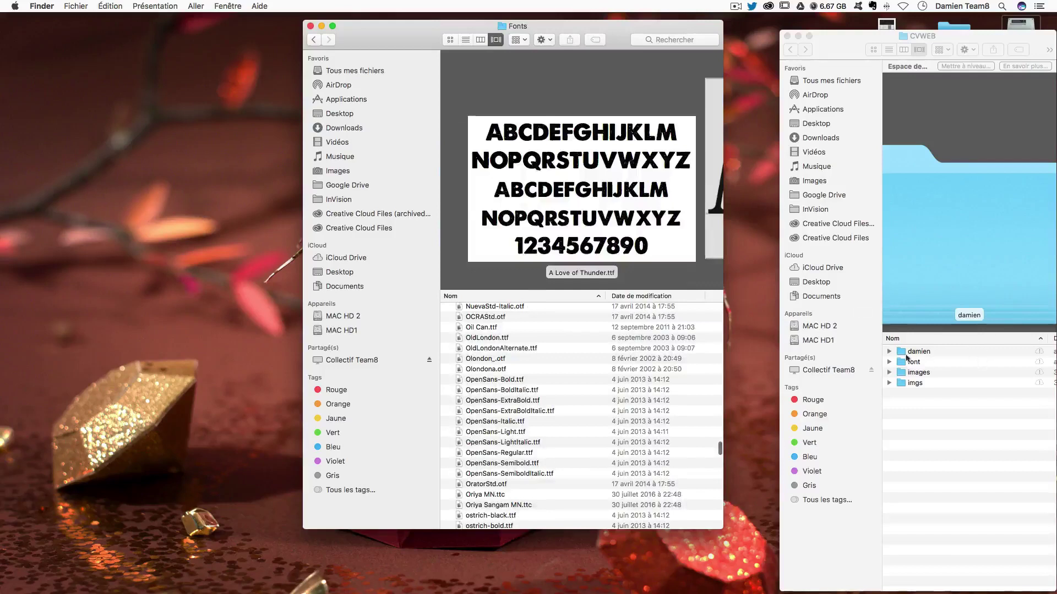
Step: Copy all OpenSans font files from the project's font folder into the system Fonts folder
left_click(912, 363)
double_click(913, 364)
key("super+a")
left_click_drag(960, 352, 710, 406)
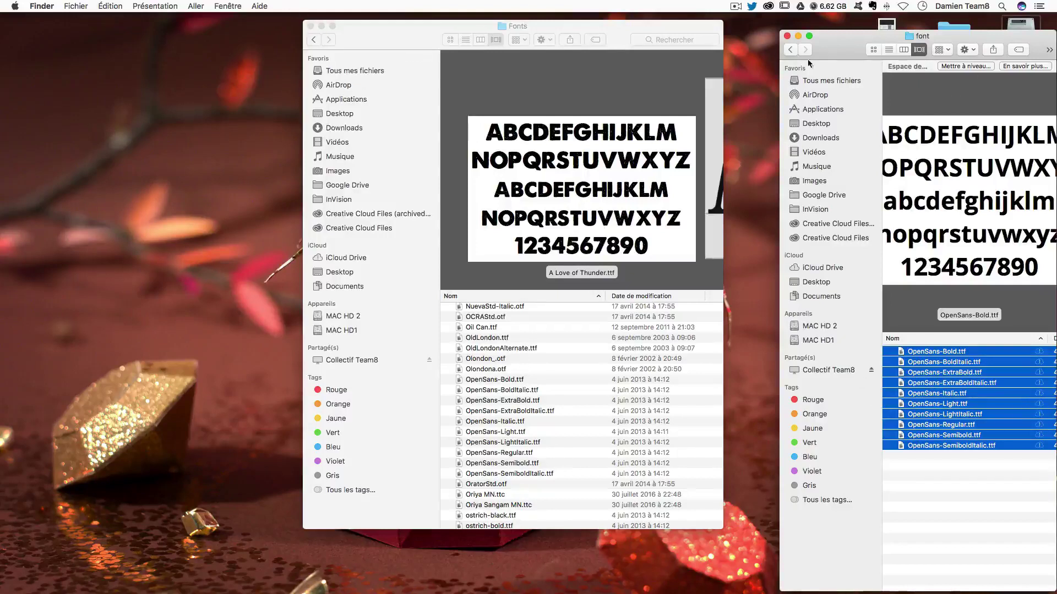
Step: Return Finder to the CVWEB folder and close the Fonts window
left_click(790, 49)
left_click(990, 444)
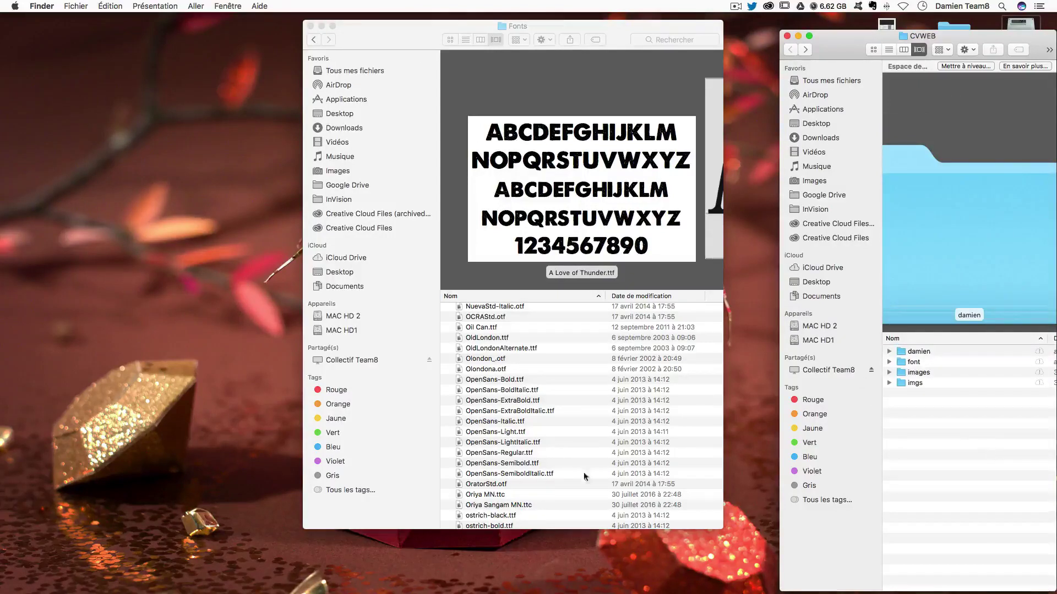
left_click(310, 27)
mouse_move(514, 551)
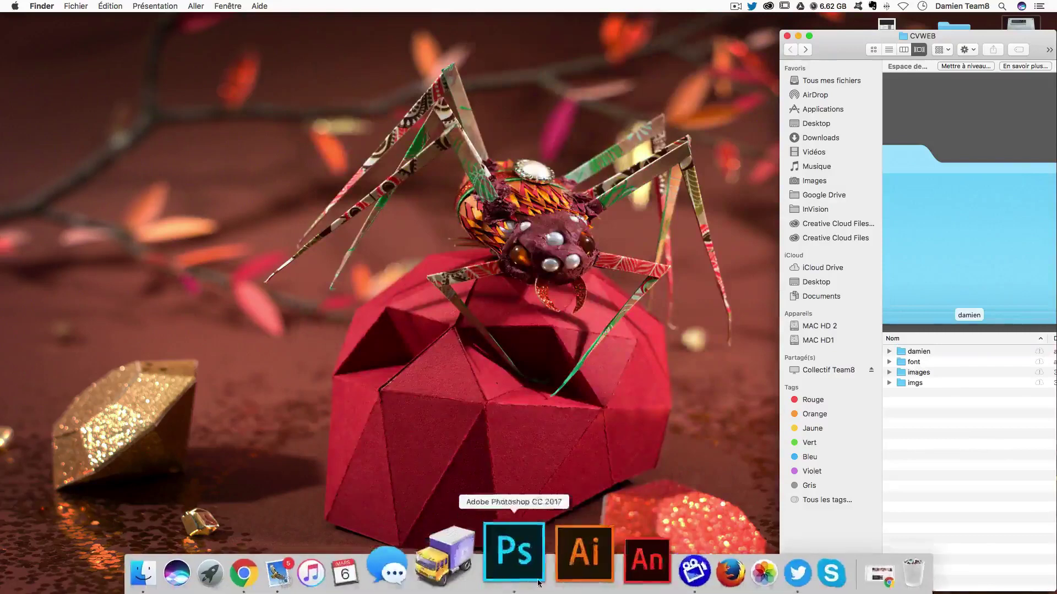
Step: Start a new Photoshop document and browse the Web presets before returning to Récent
left_click(527, 573)
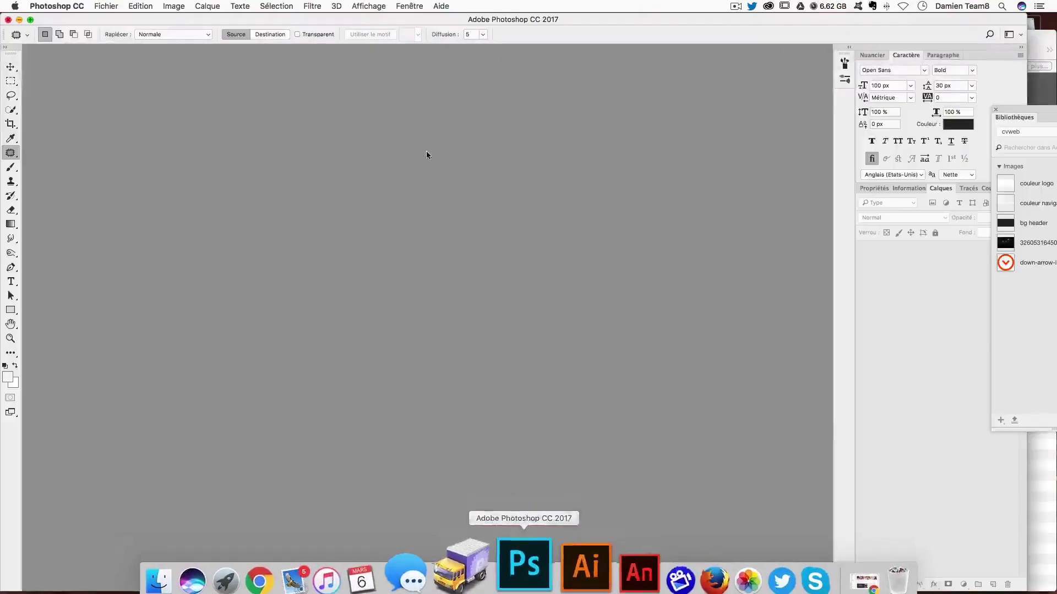
key("super+n")
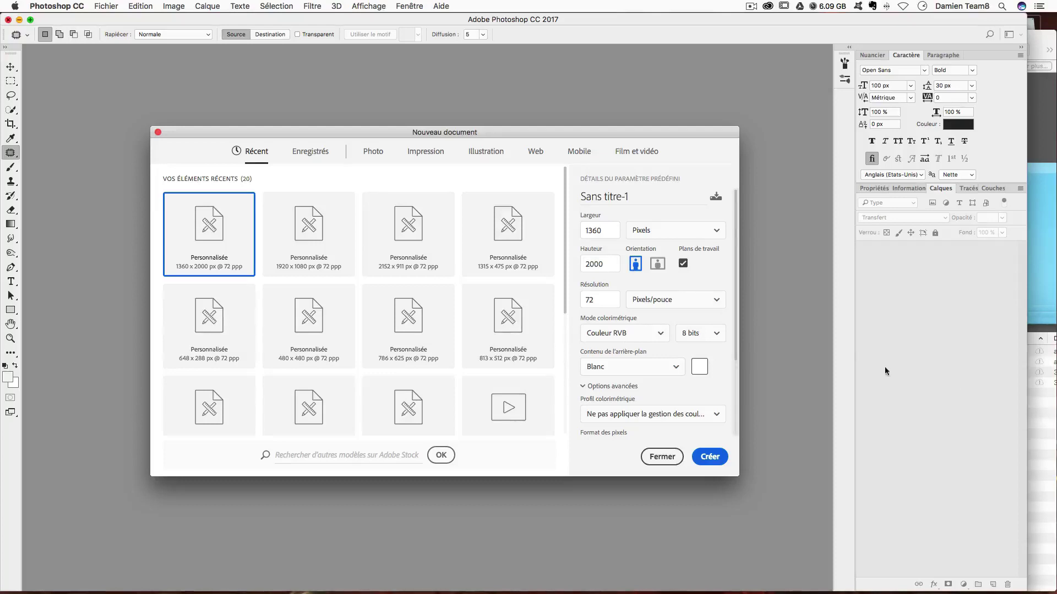
double_click(594, 230)
left_click(530, 156)
left_click(536, 152)
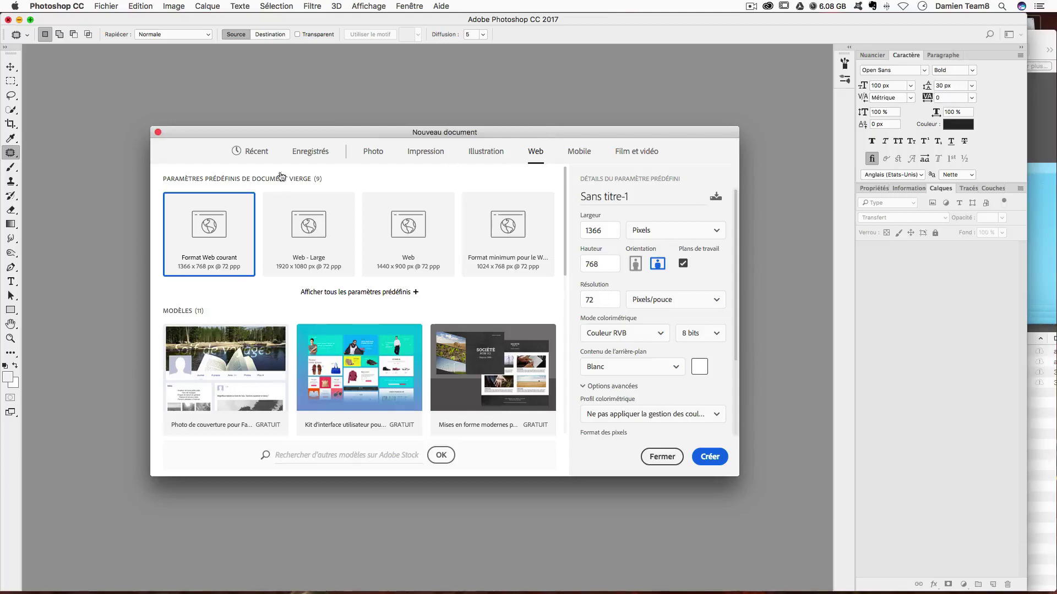
left_click(358, 292)
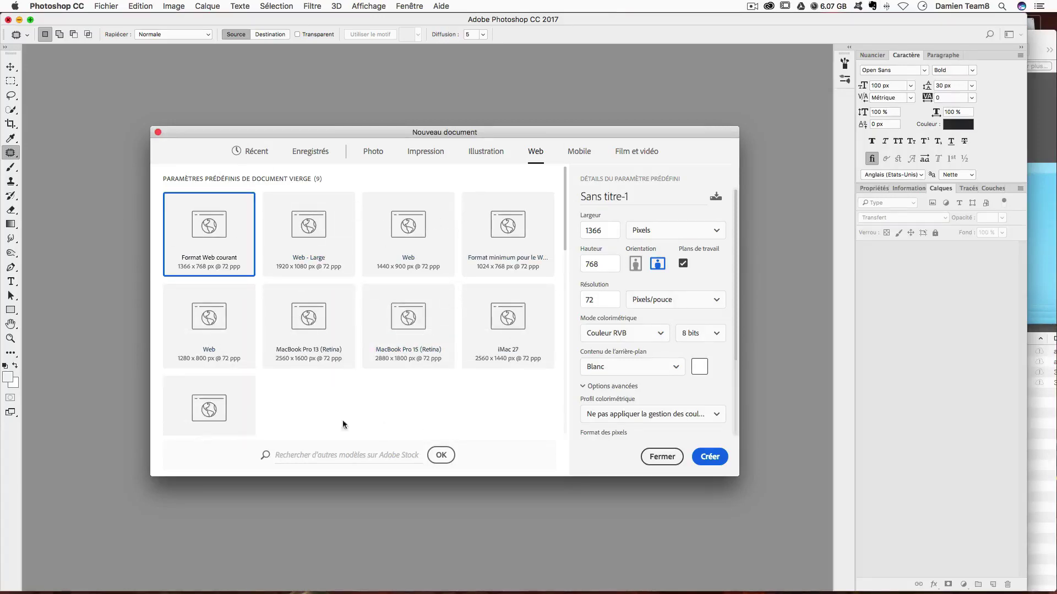
left_click(254, 153)
Step: Confirm width 1360 px, height 2000 px, resolution 72 ppi, with artboards enabled
double_click(600, 231)
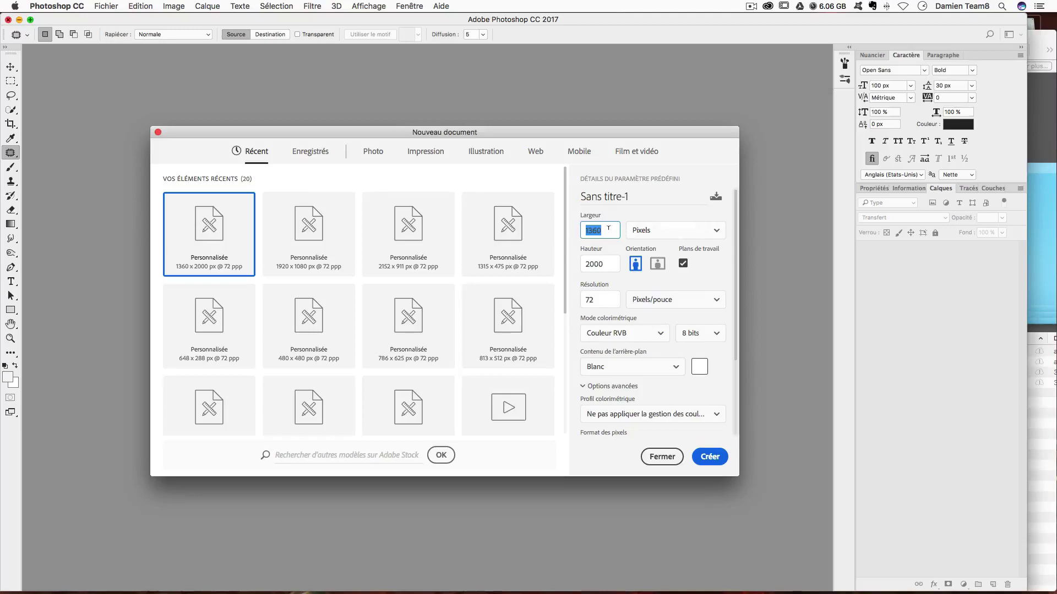
double_click(610, 263)
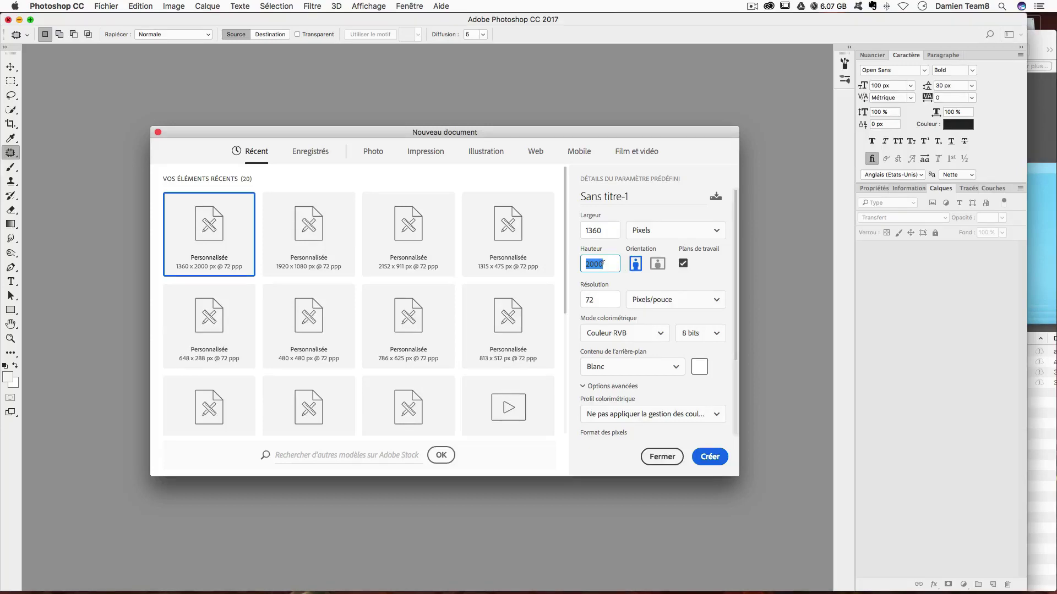
key("Tab")
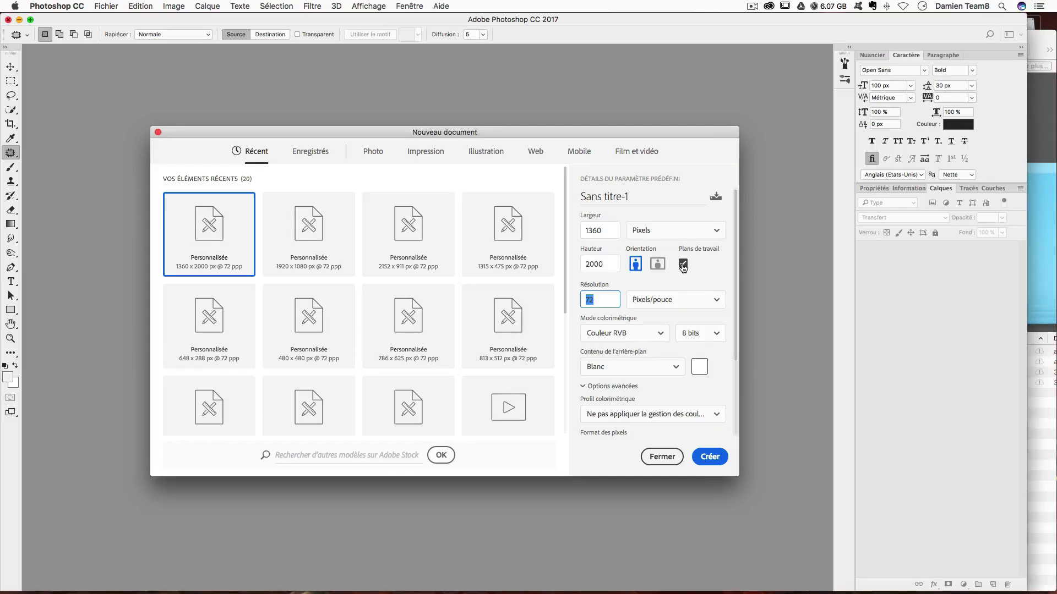
left_click(683, 265)
Step: Create the 1360 × 2000 document with artboard Plan de travail 1, then open the View menu
left_click(710, 457)
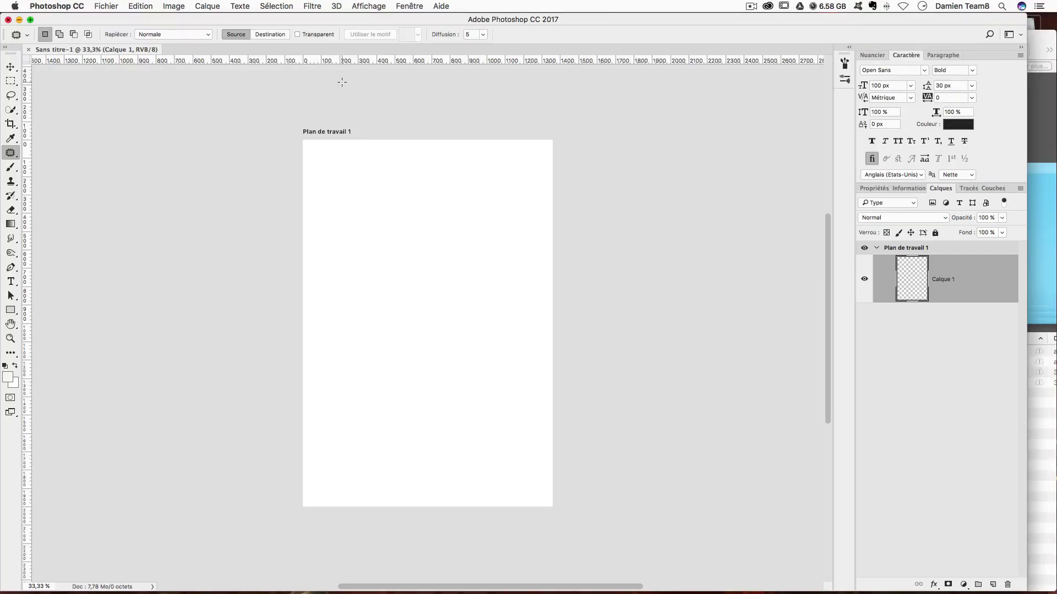
left_click(372, 8)
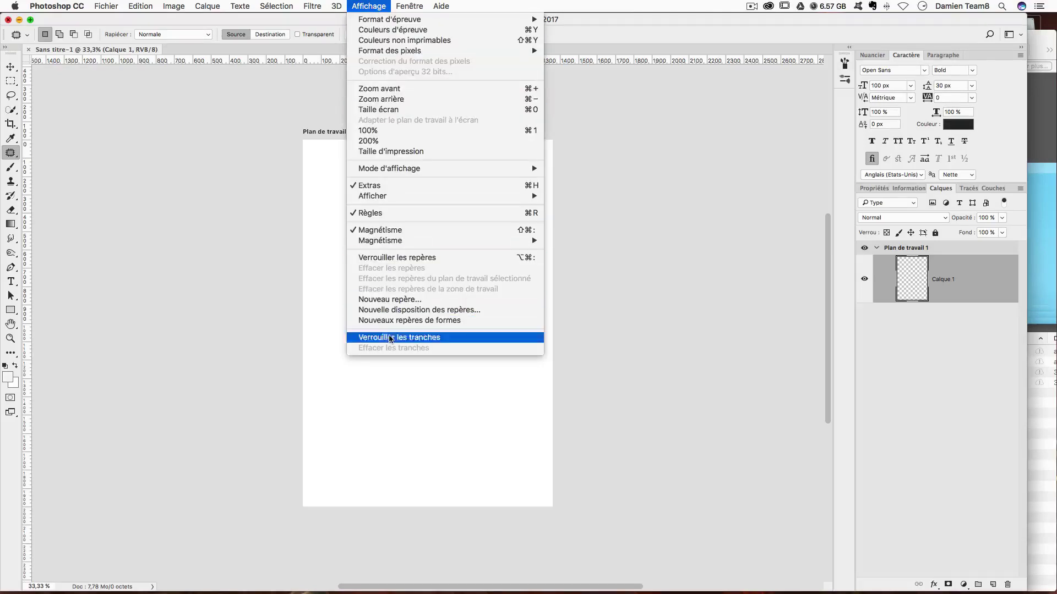
Step: Start a new guide layout with 12 columns, 65 px wide, and 30 px gutters
left_click(400, 311)
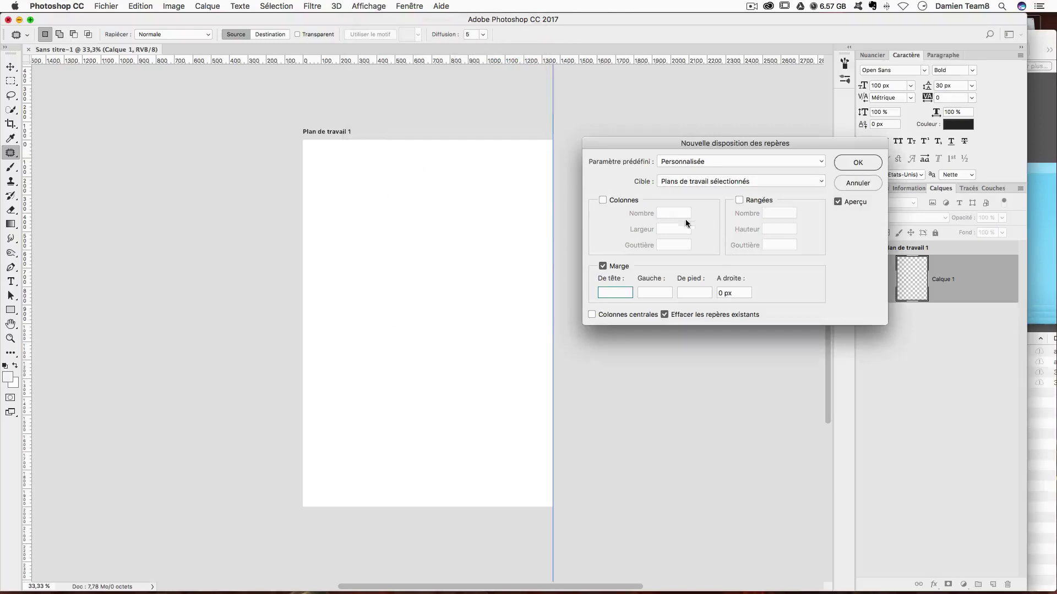
left_click(616, 201)
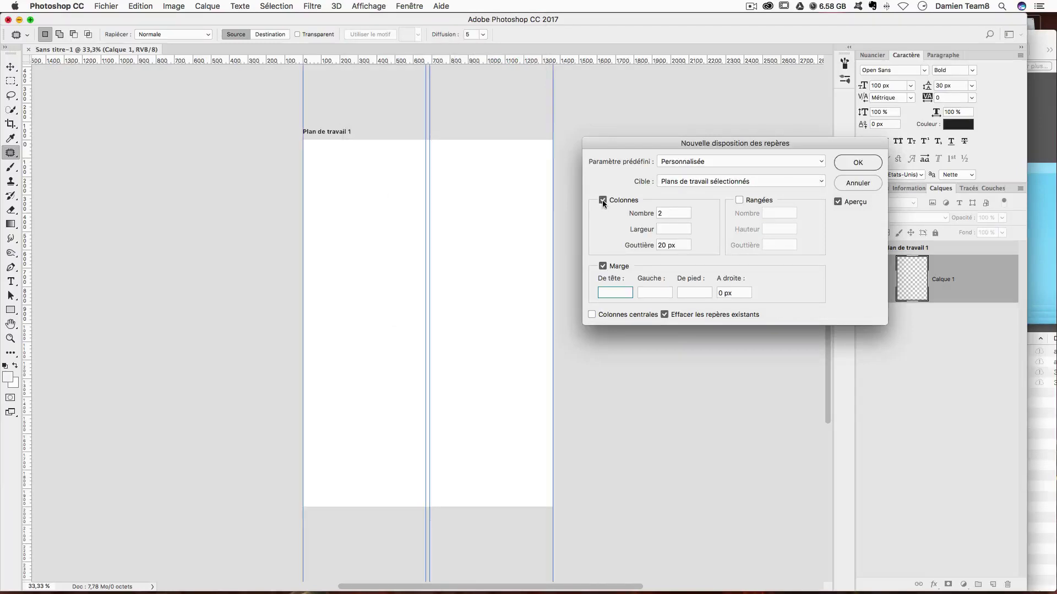
key("Tab")
type("12")
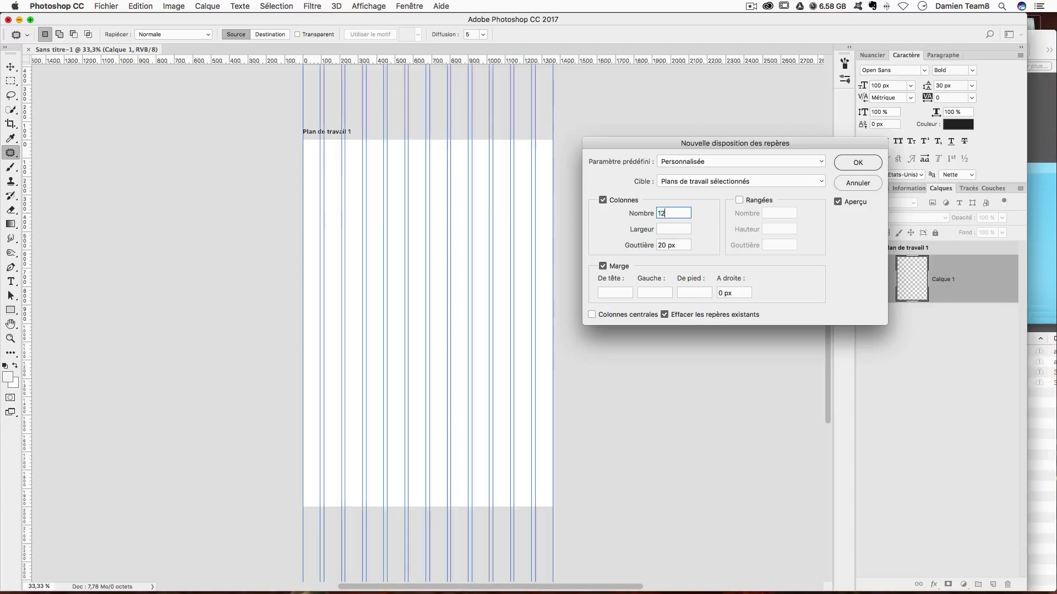
key("Tab")
type("65")
key("Tab")
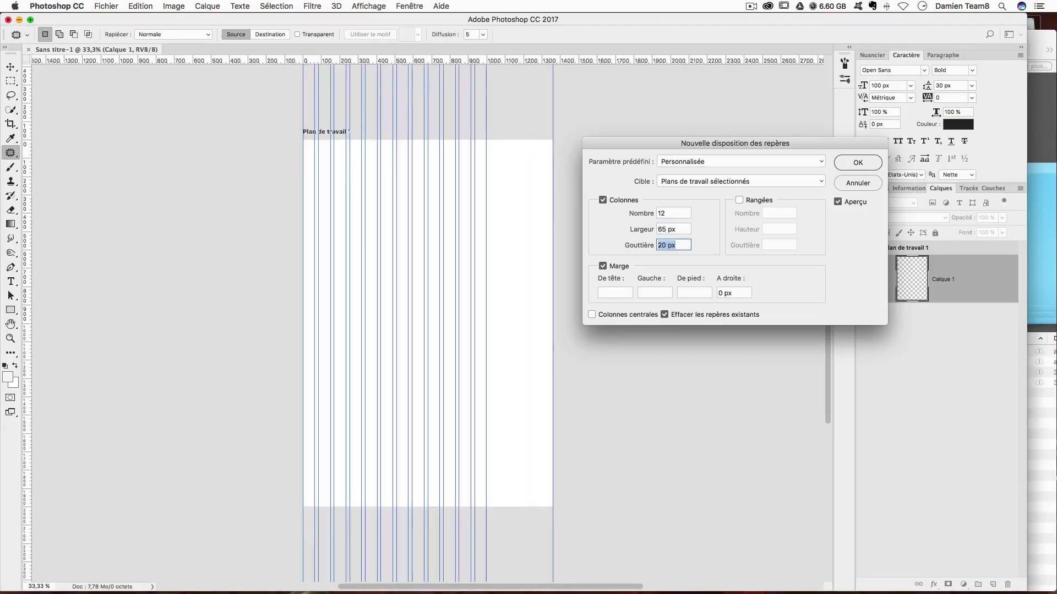
type("30")
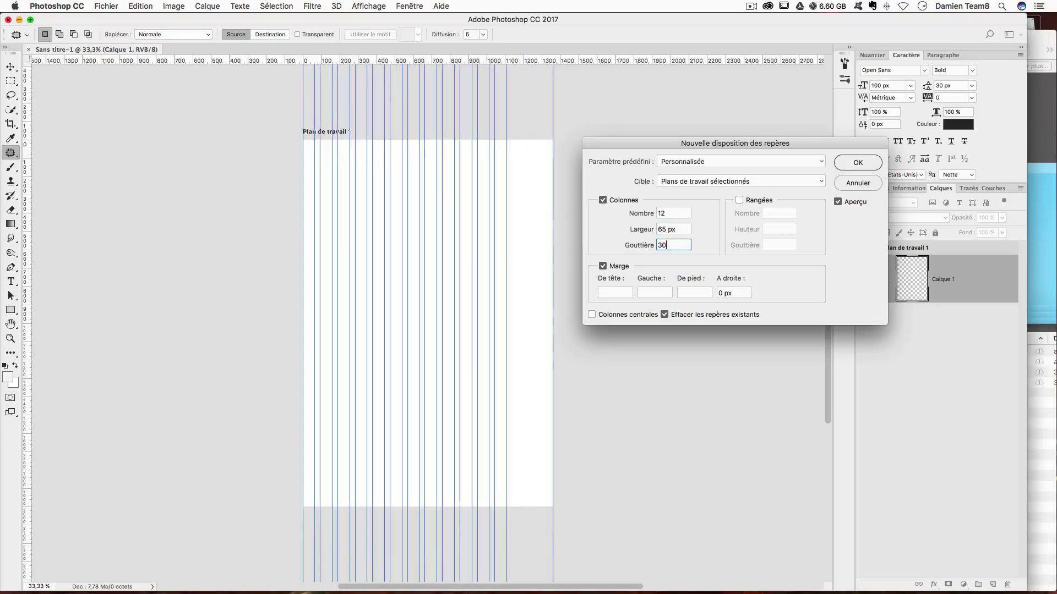
Step: Set margins to 50 px top/bottom and 110 px left/right, centre the columns, and apply
key("Tab")
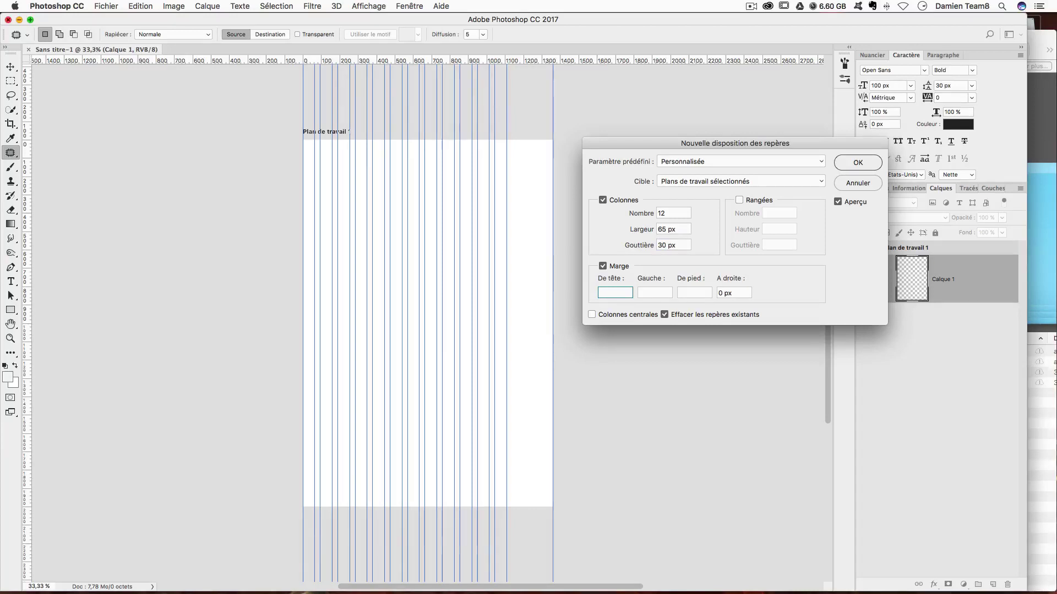
type("50")
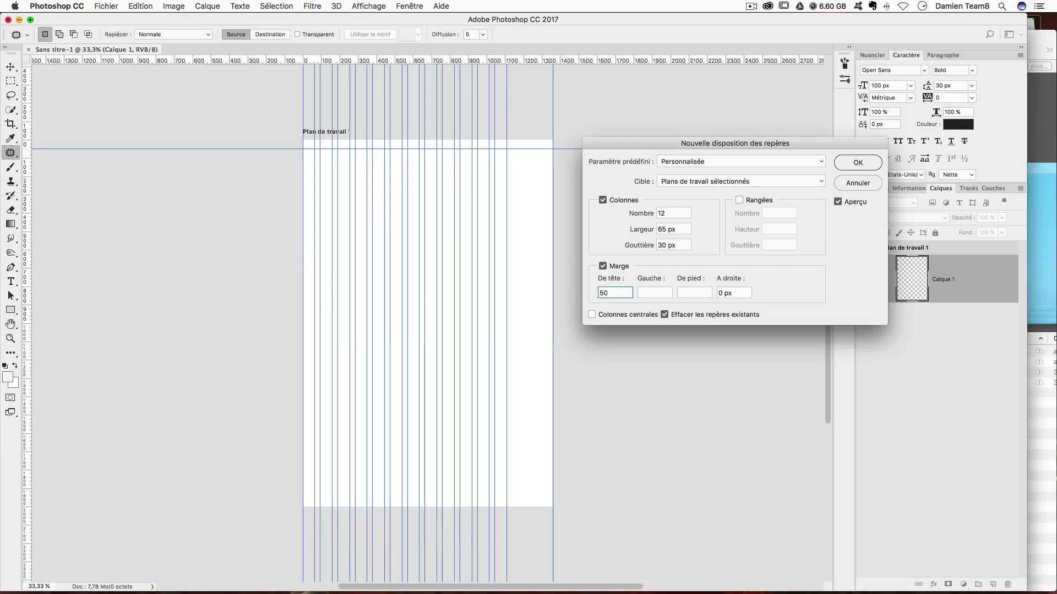
key("Tab")
type("110")
key("Tab")
type("50")
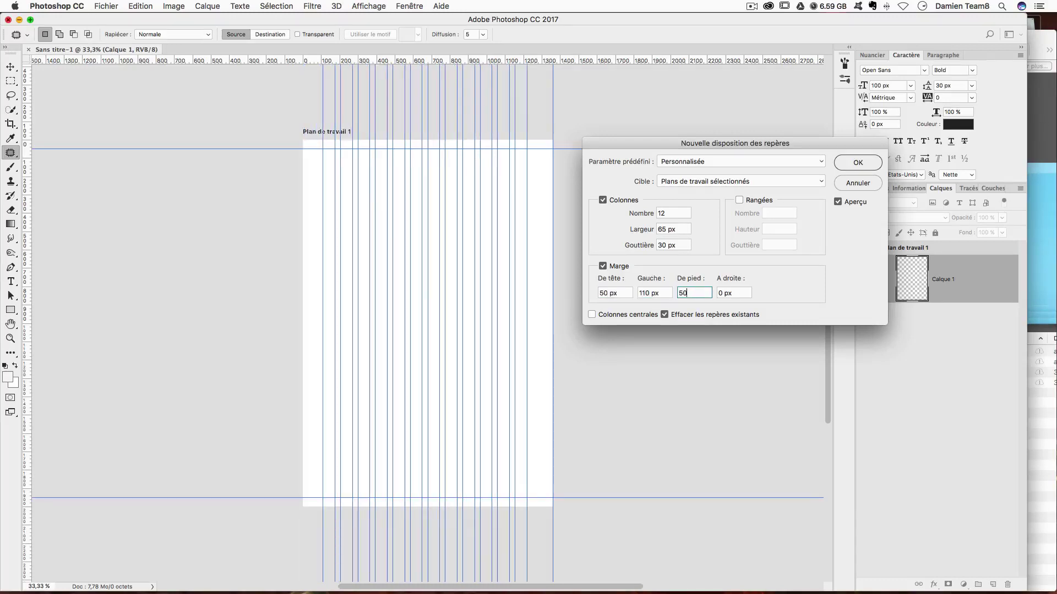
key("Tab")
type("110")
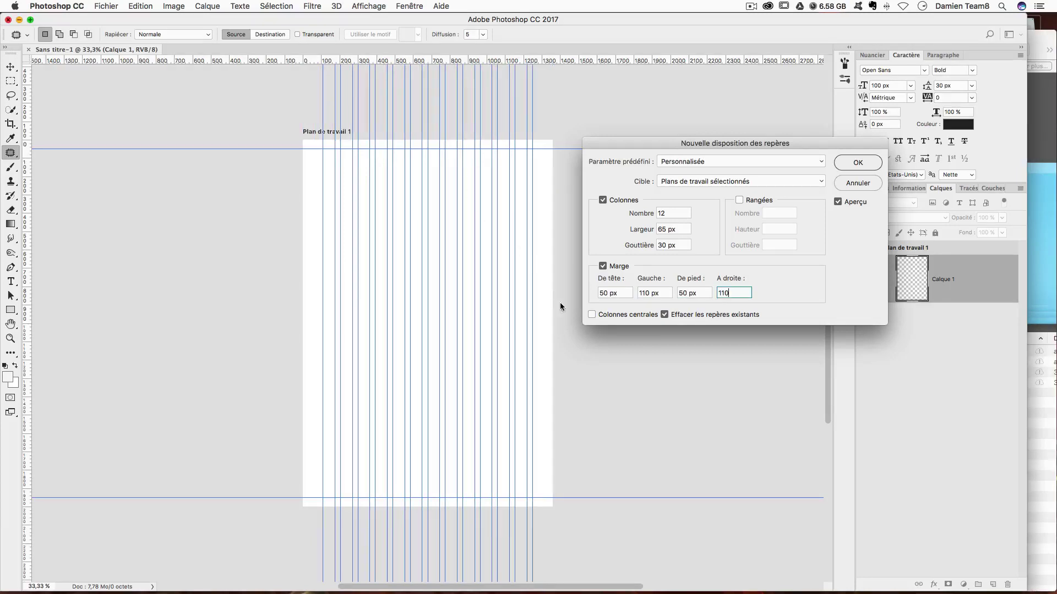
left_click(593, 314)
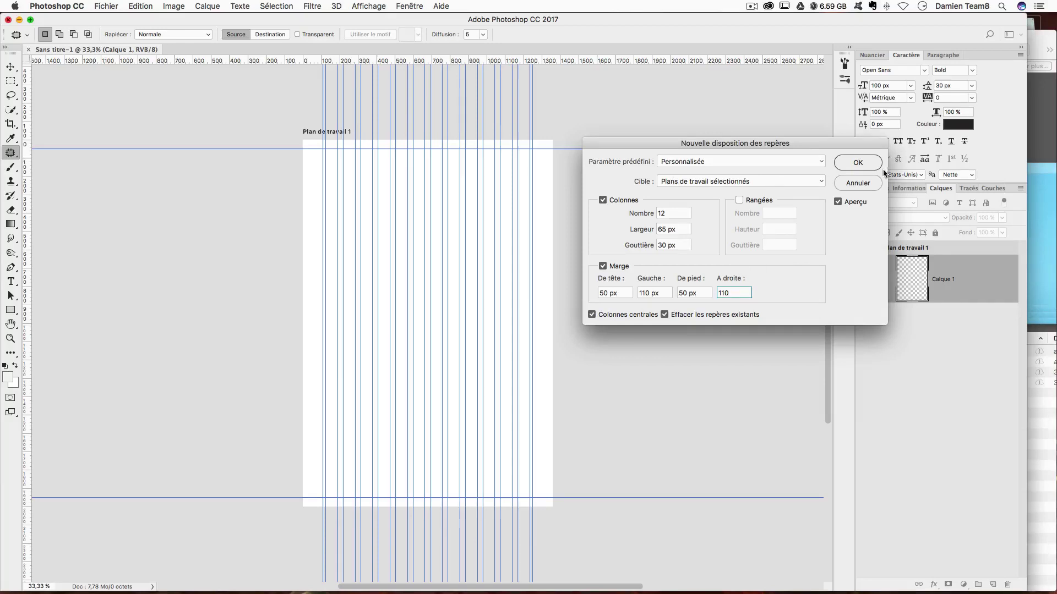
left_click(857, 164)
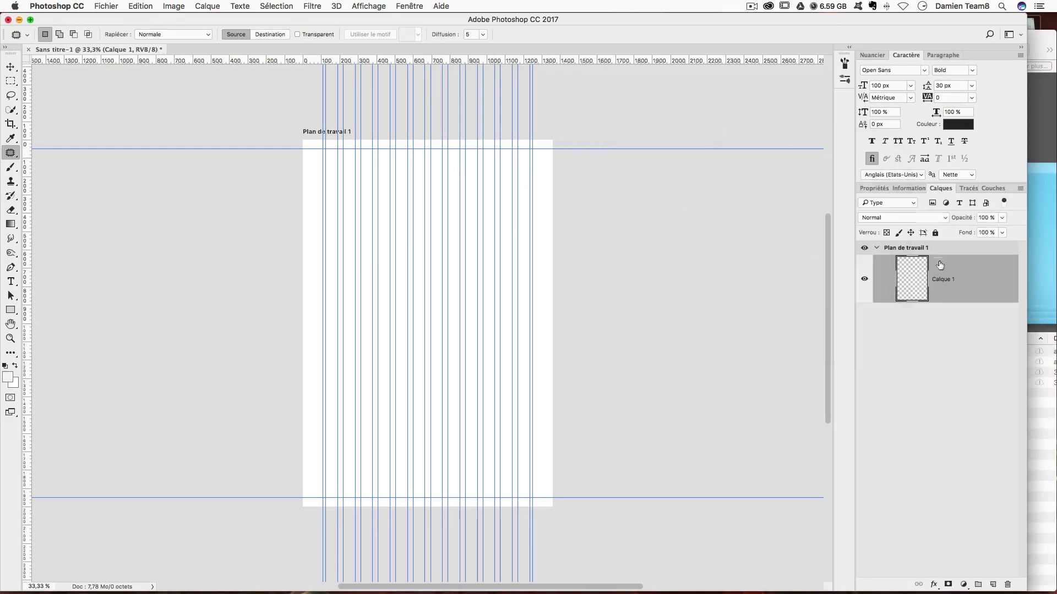
Step: Rename the artboard Plan de travail 1 to 'ecran' in the Layers panel
double_click(908, 248)
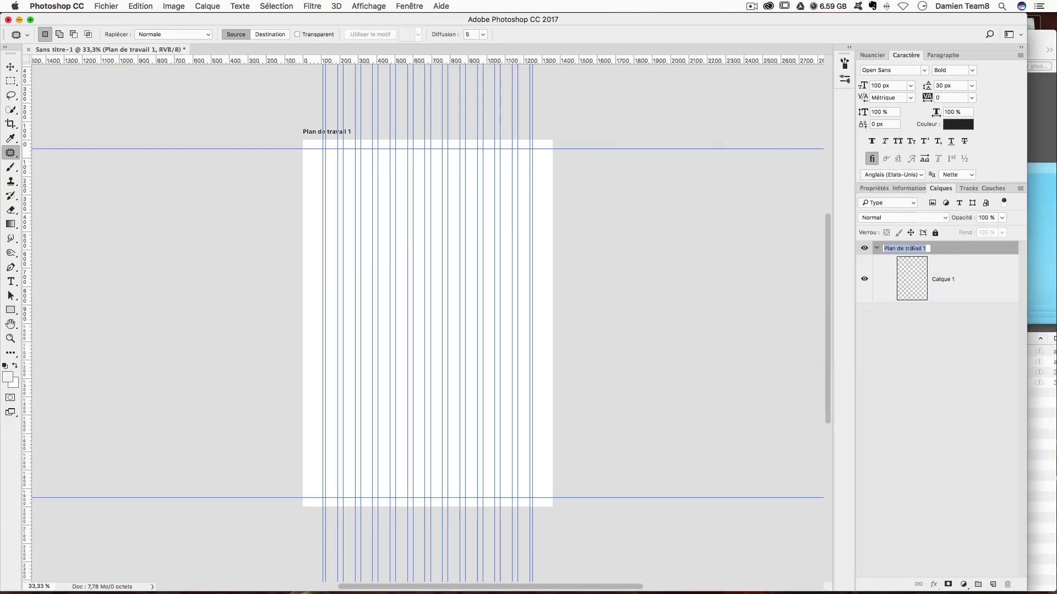
type("ecran")
key("Return")
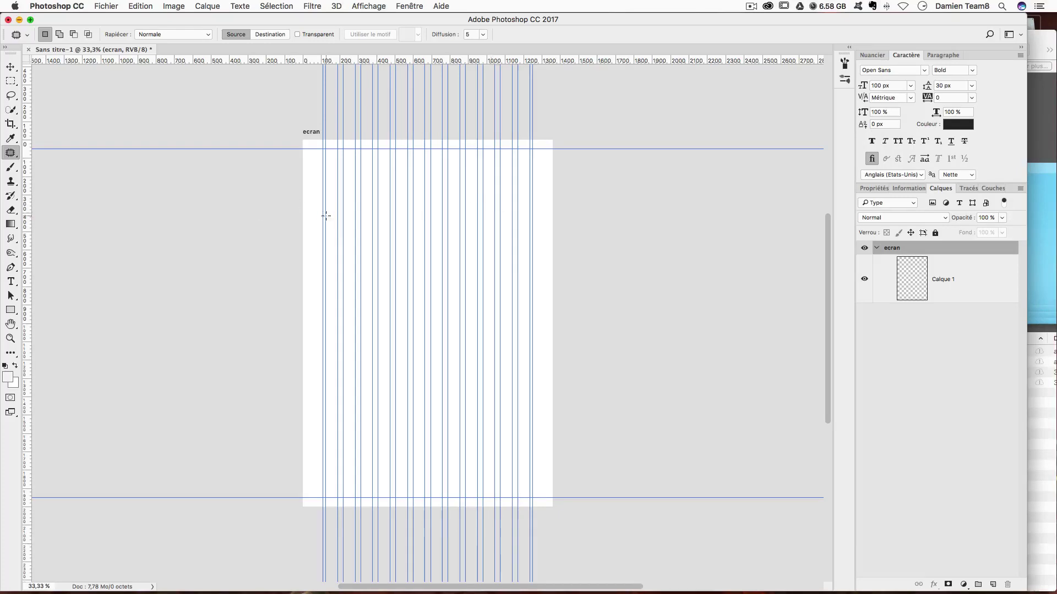
Step: Zoom in and drag trial marquee selections across the column grid, then deselect them
key("ctrl+plus")
key("ctrl+plus")
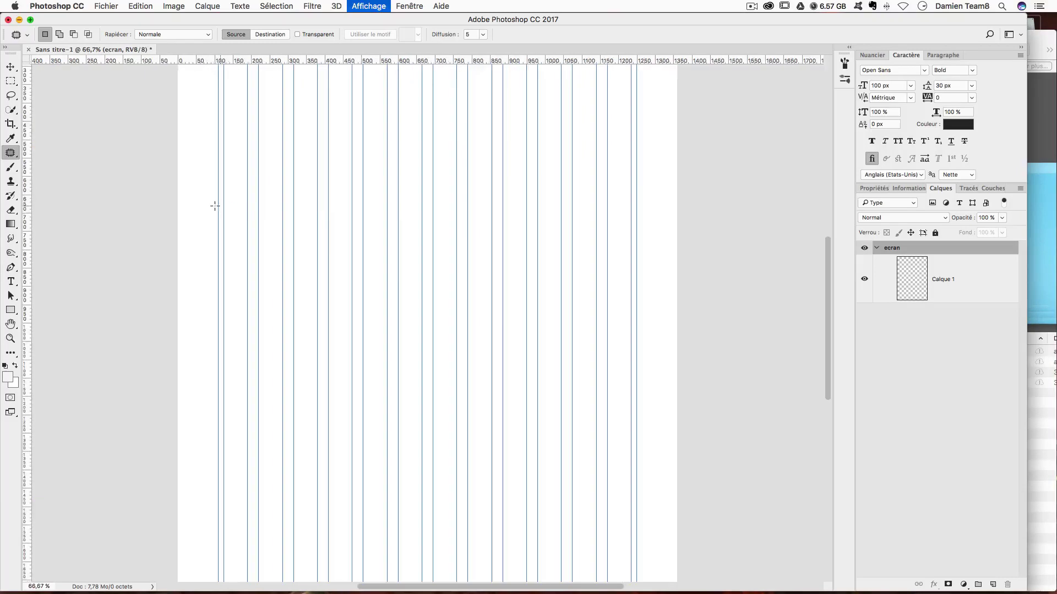
left_click_drag(218, 204, 387, 244)
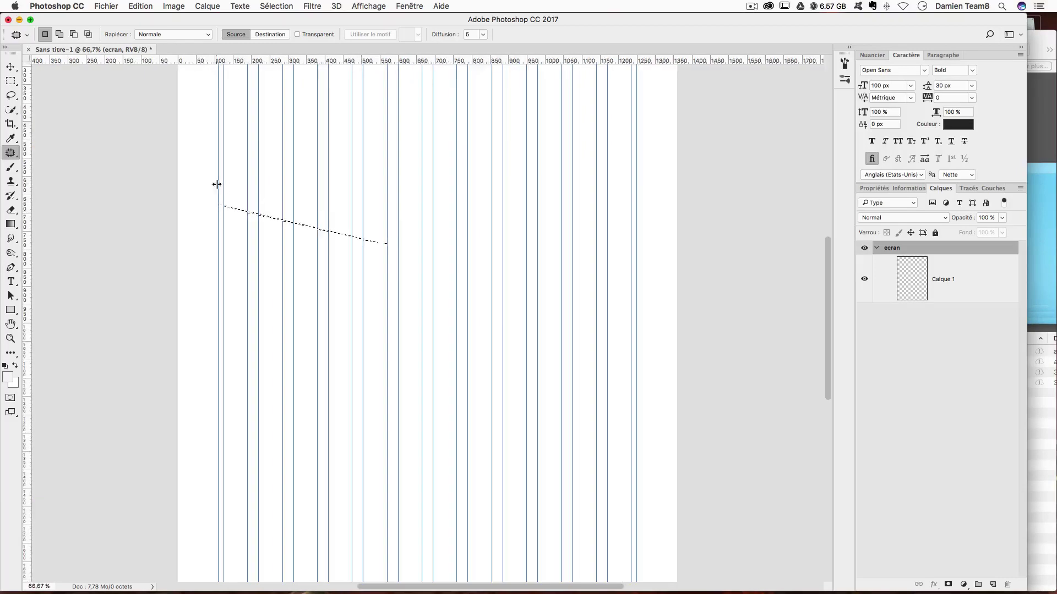
key("m")
left_click_drag(220, 172, 637, 235)
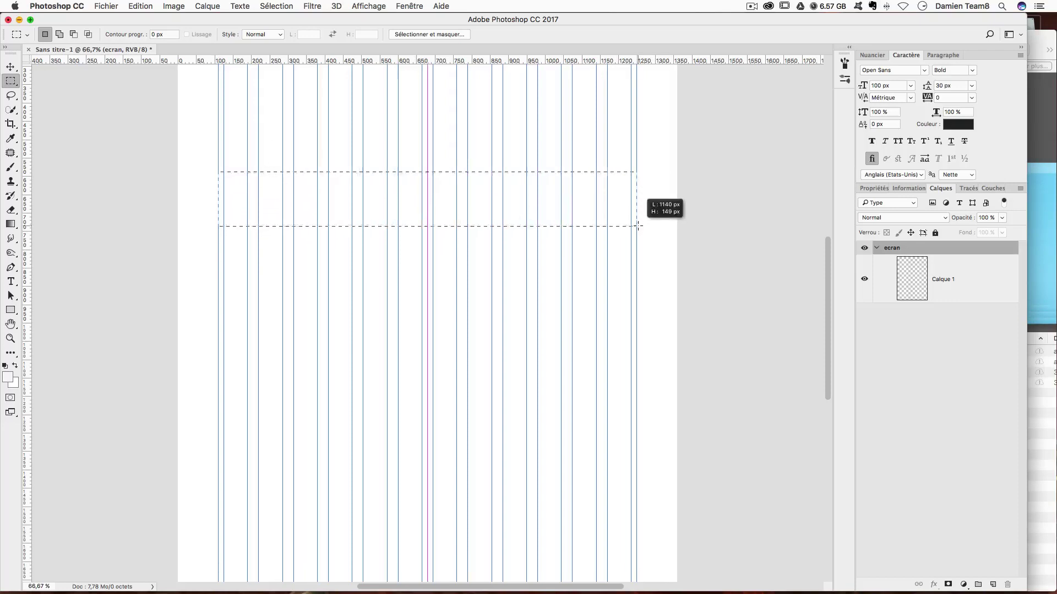
left_click_drag(637, 236, 636, 239)
scroll(573, 228, "up", 5)
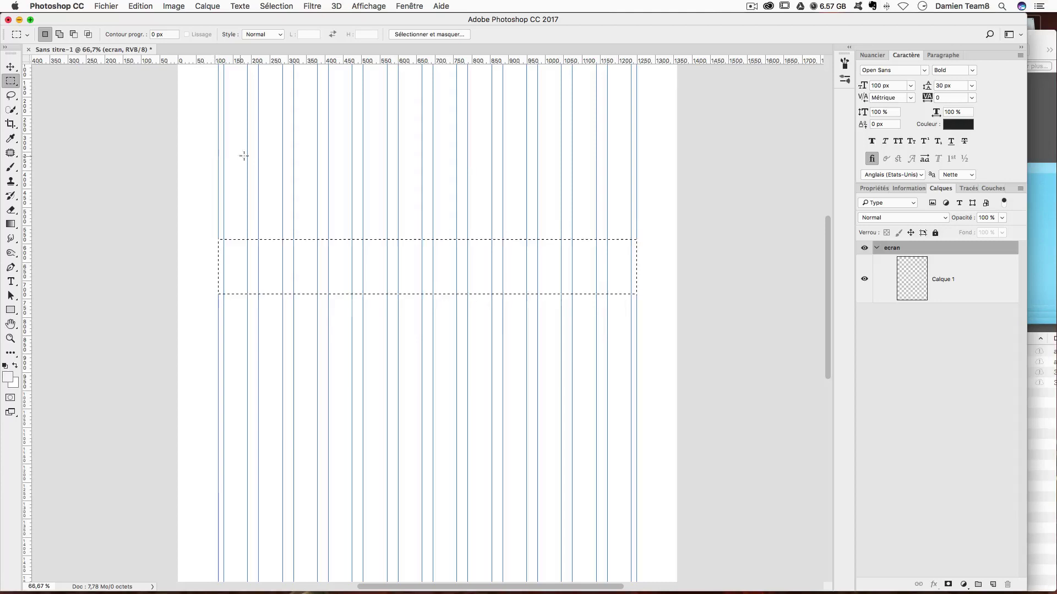
left_click_drag(254, 159, 258, 162)
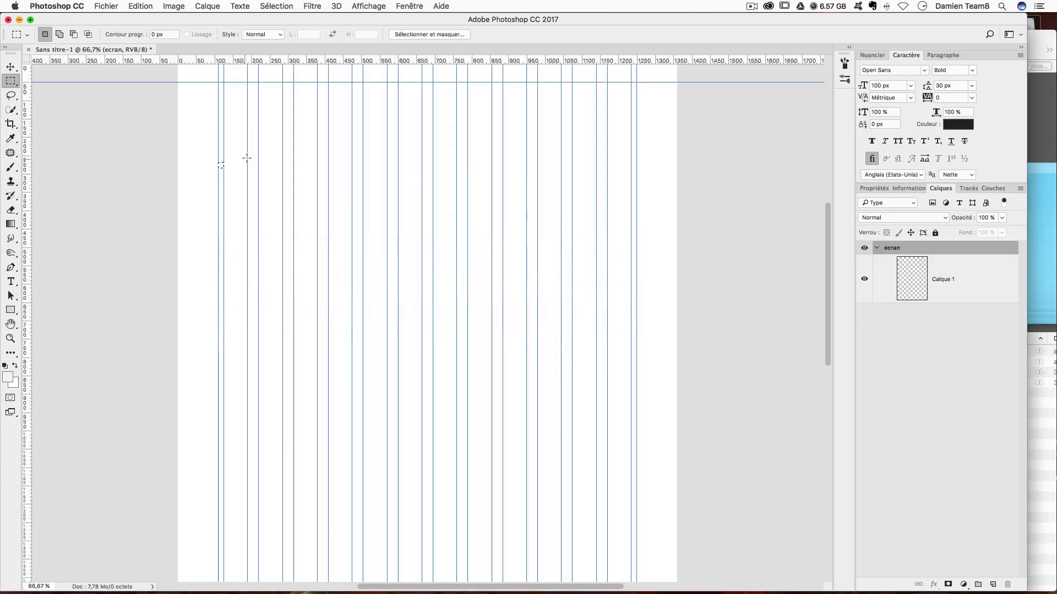
left_click(227, 158)
scroll(384, 188, "up", 2)
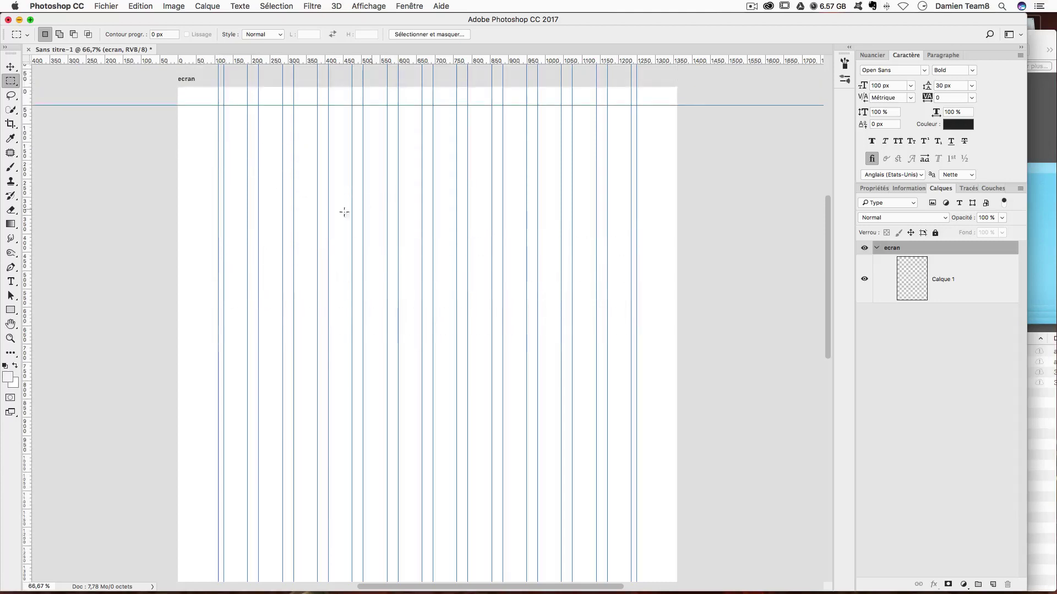
left_click_drag(177, 87, 763, 318)
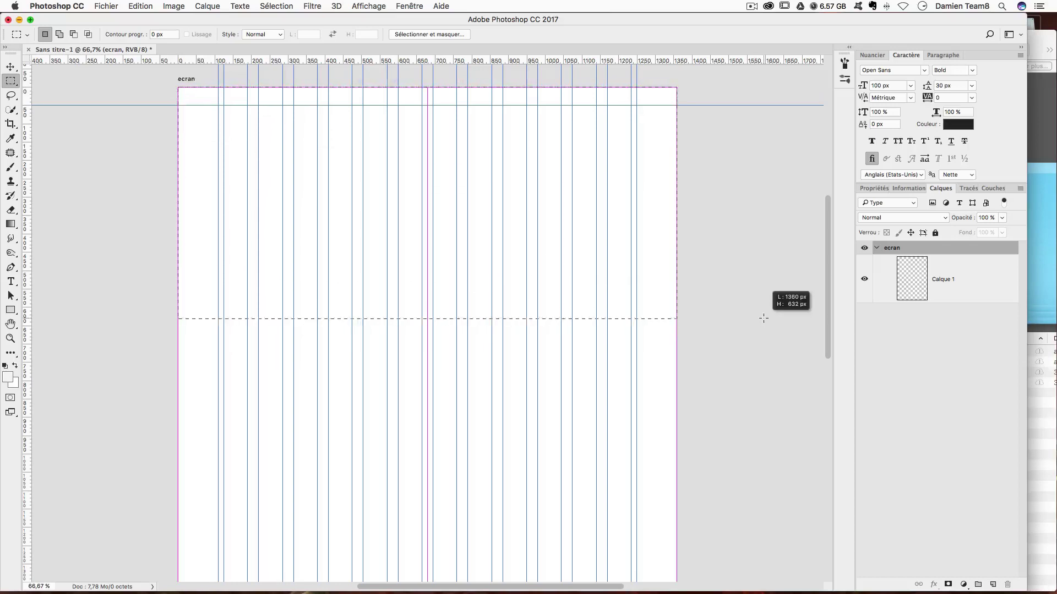
left_click(233, 118)
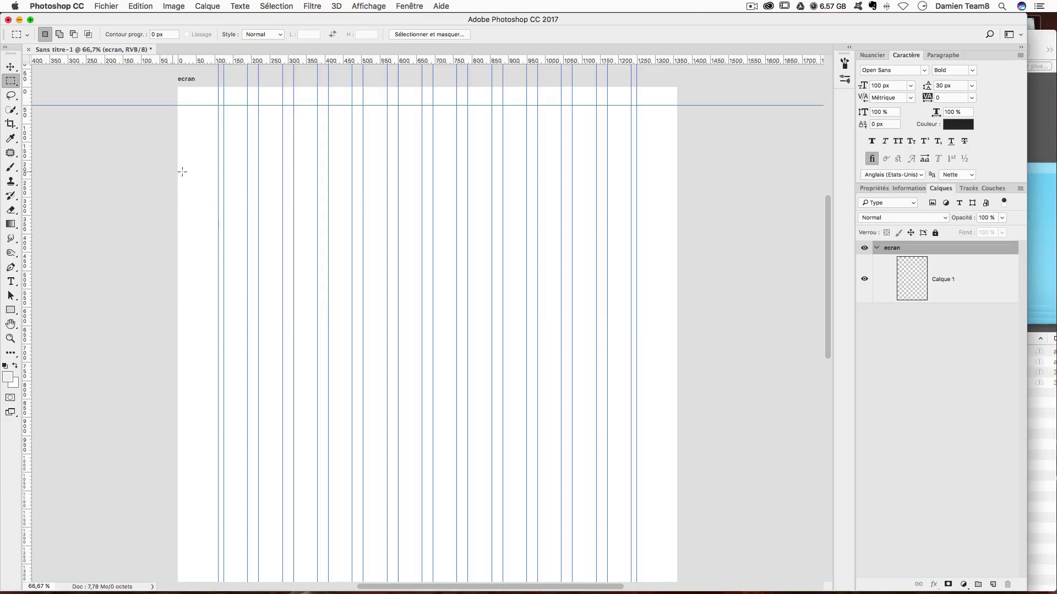
Step: Select Calque 1 in the Layers panel as the active layer
scroll(573, 223, "right", 1)
scroll(569, 220, "right", 4)
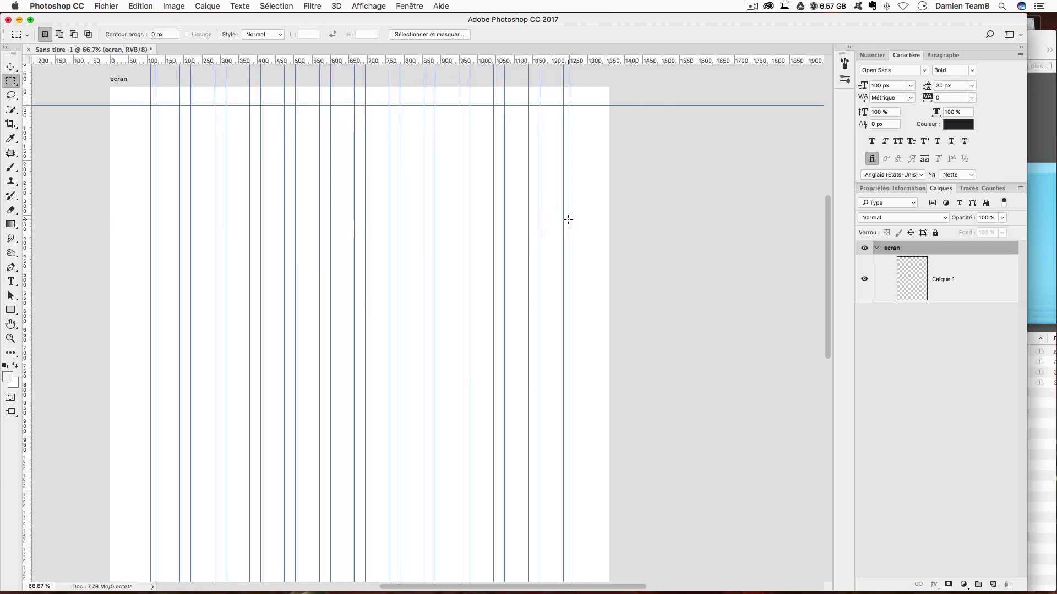
scroll(569, 220, "up", 2)
left_click(984, 279)
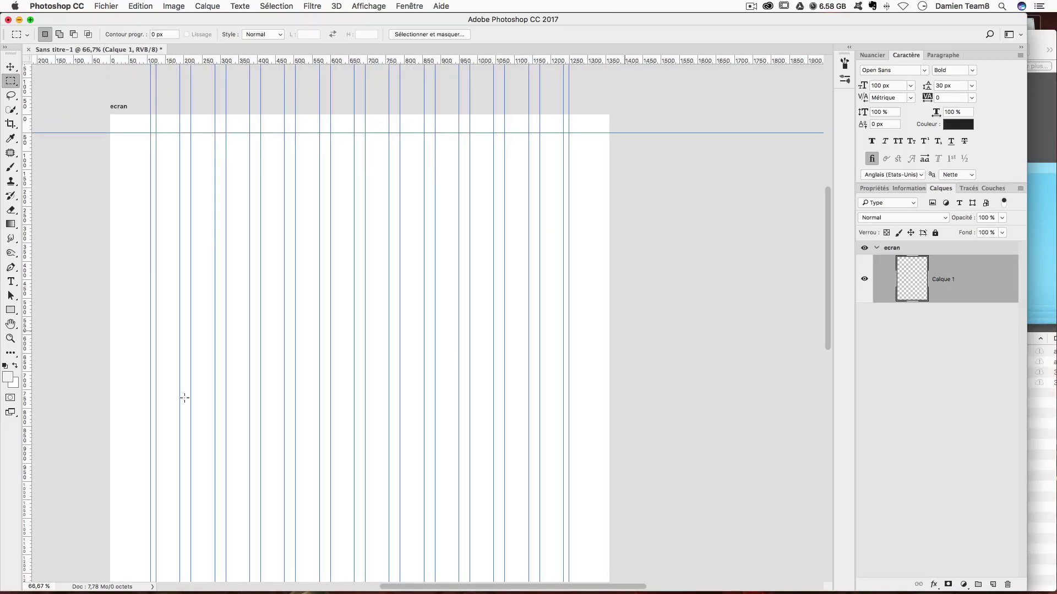
Step: Set the foreground colour to light grey #dadada
left_click(8, 379)
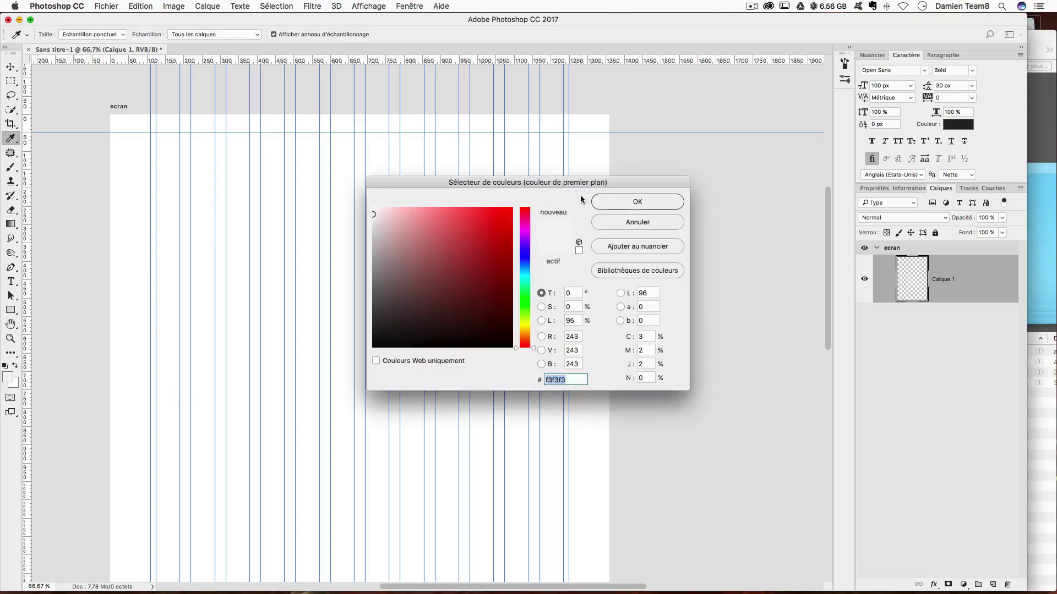
type("dadada")
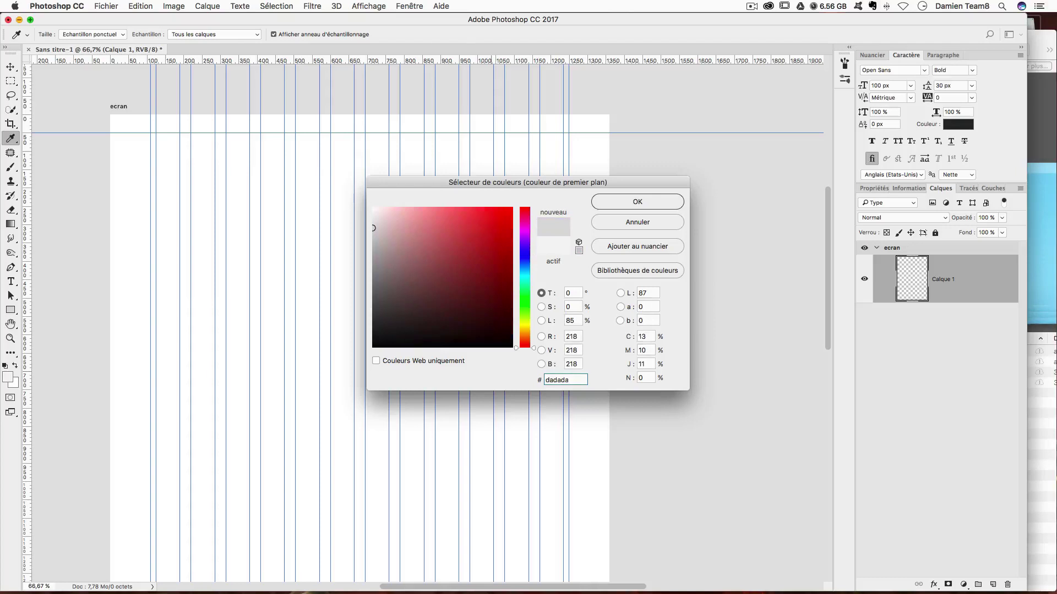
key("Return")
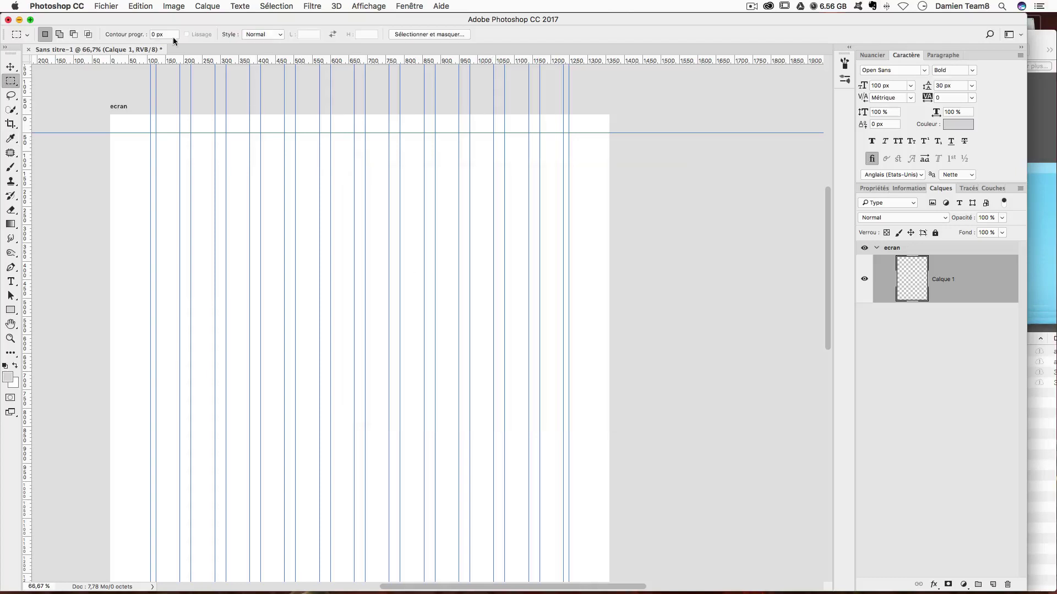
Step: Fill Calque 1 with the grey foreground colour and begin a Free Transform
left_click(141, 6)
left_click(190, 180)
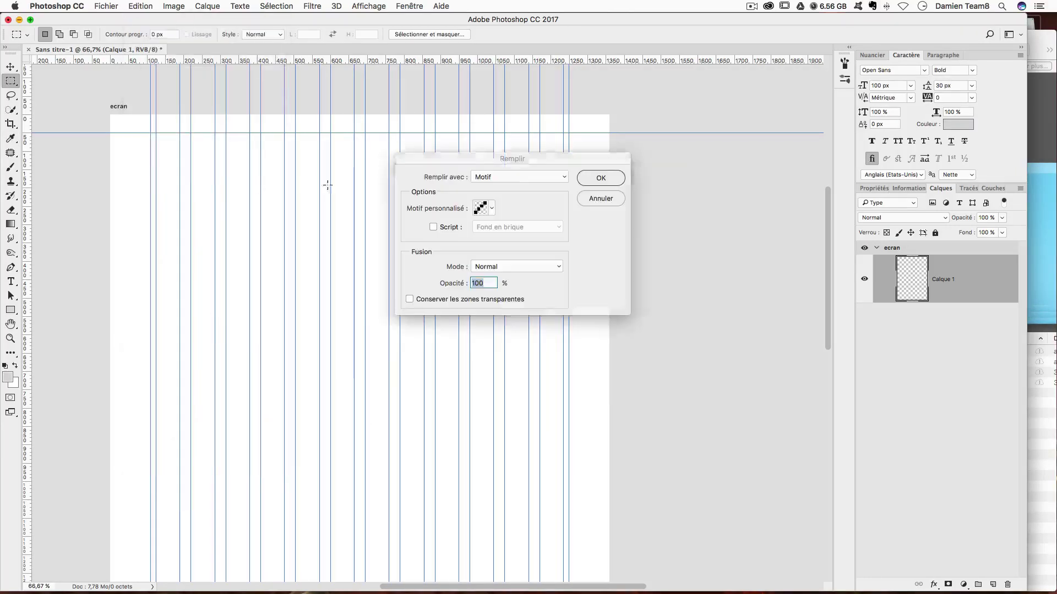
left_click(520, 177)
left_click(507, 129)
left_click(605, 178)
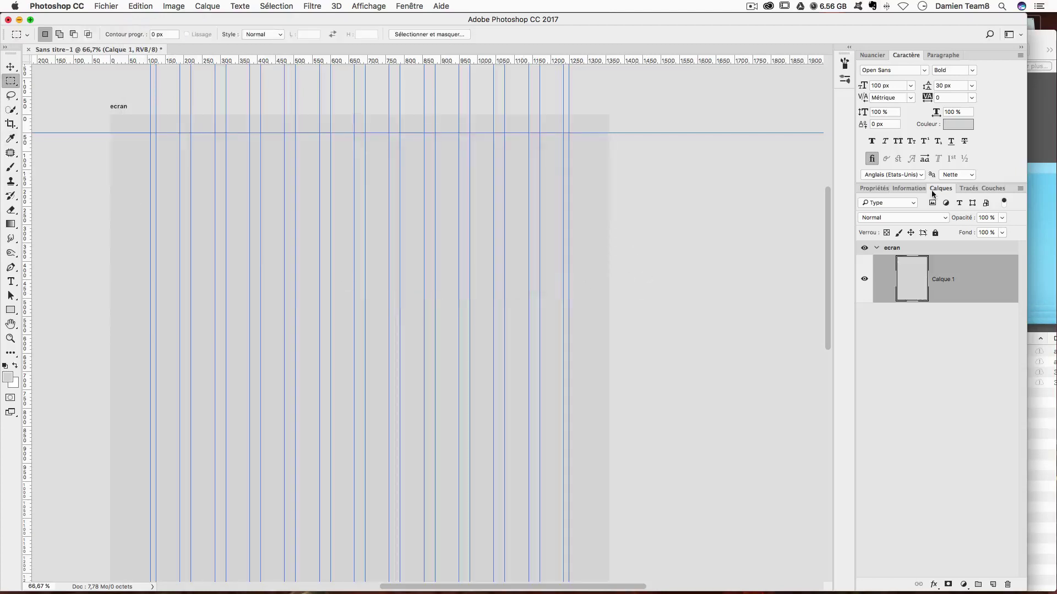
key("ctrl+t")
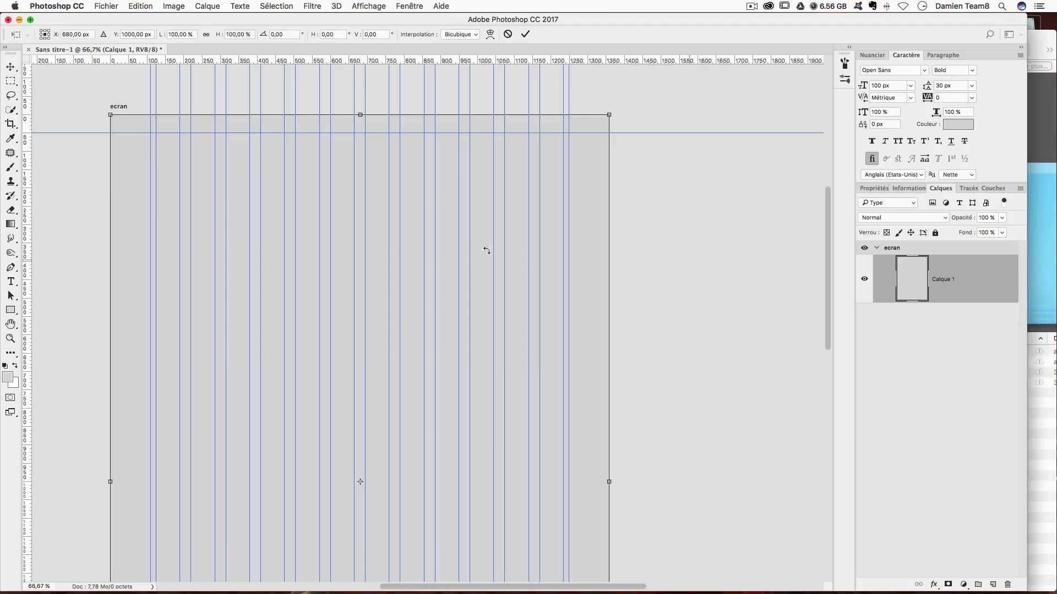
Step: Drag a guide toward X 680 px, commit the transform, and delete Calque 1's grey fill
left_click_drag(30, 352, 360, 123)
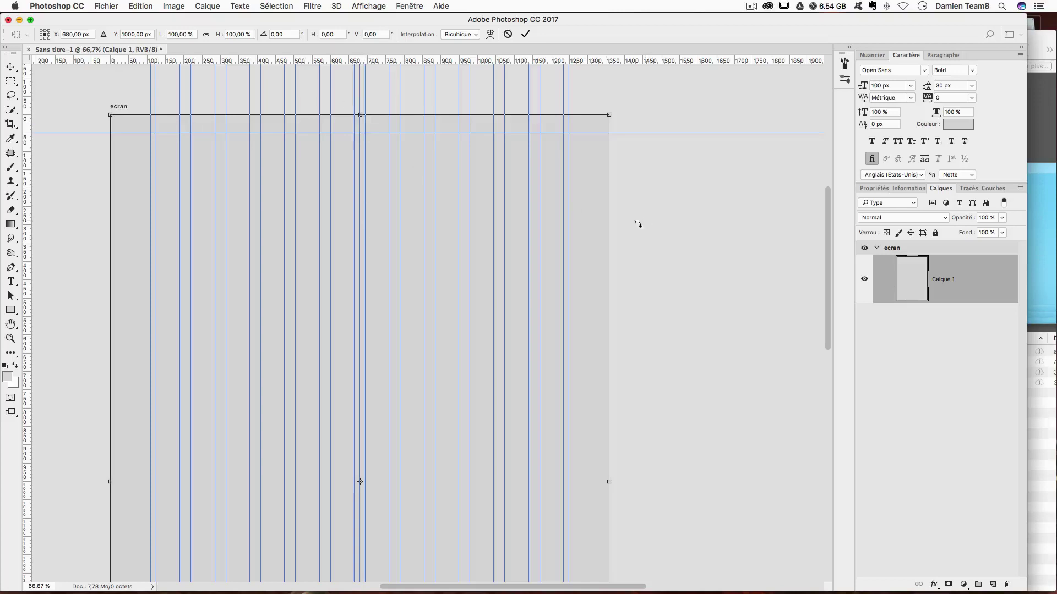
scroll(361, 120, "left", 5)
key("Return")
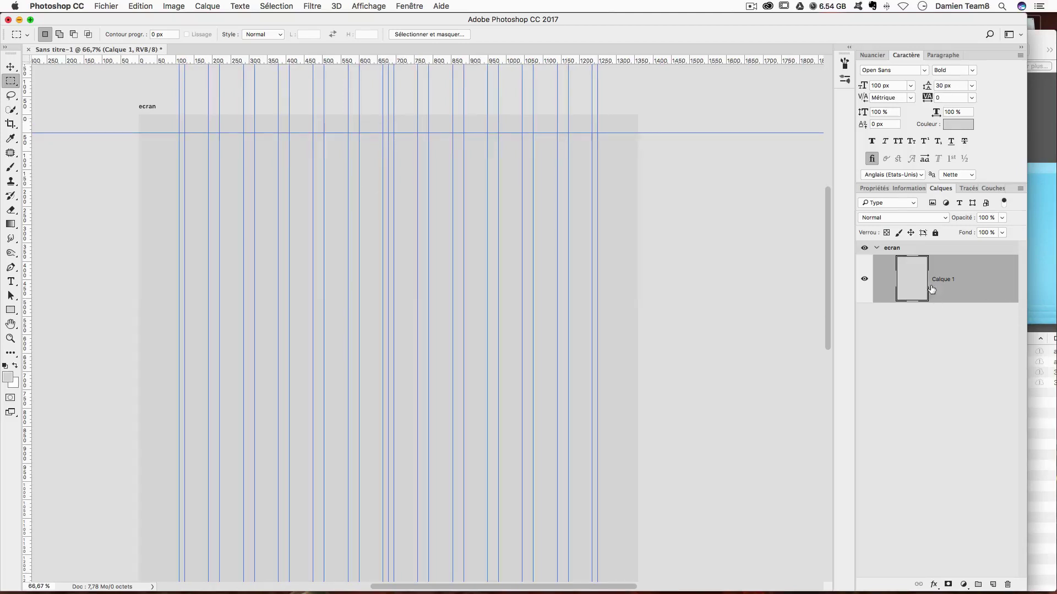
key("Delete")
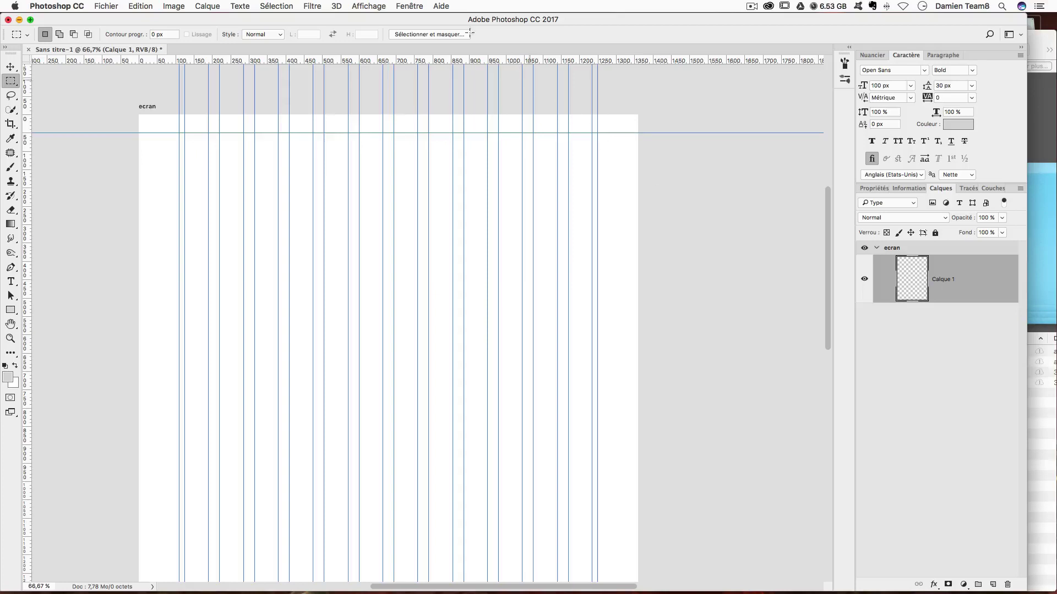
Step: Add a vertical guide at 50% using View > New Guide
left_click(366, 6)
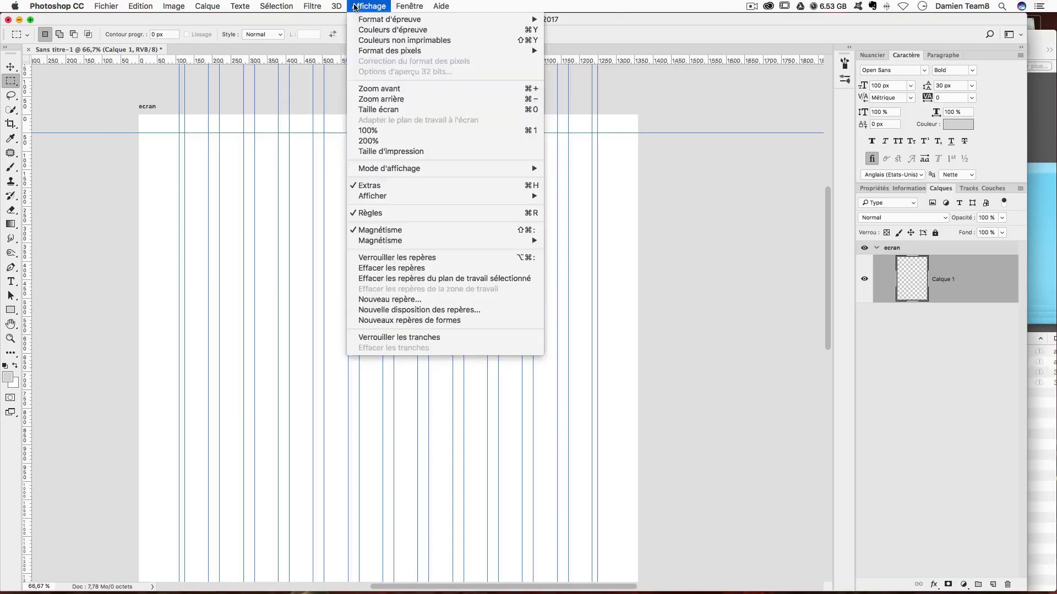
left_click(424, 299)
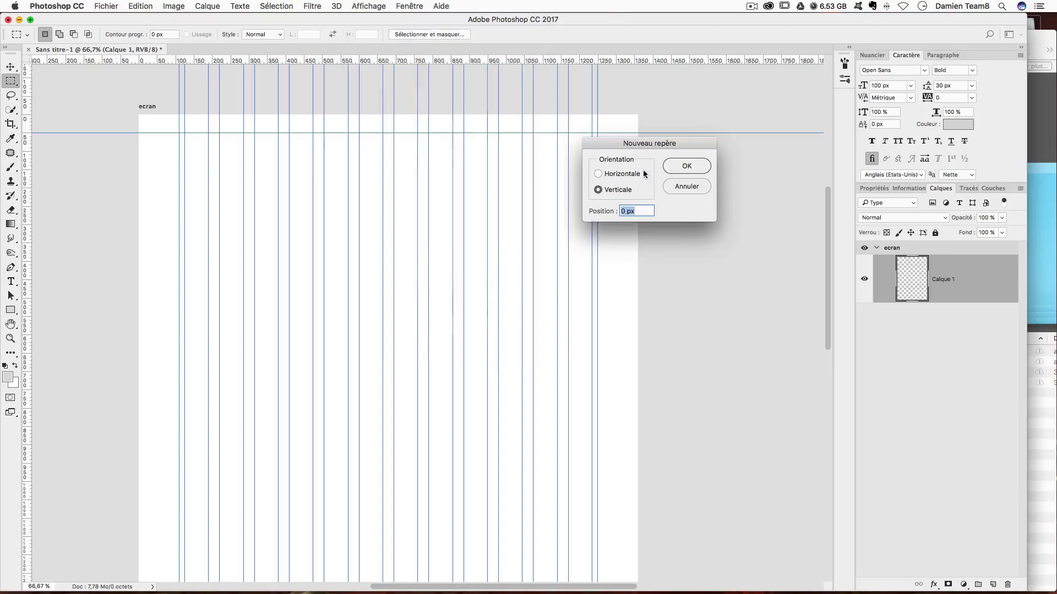
type("50%")
key("Return")
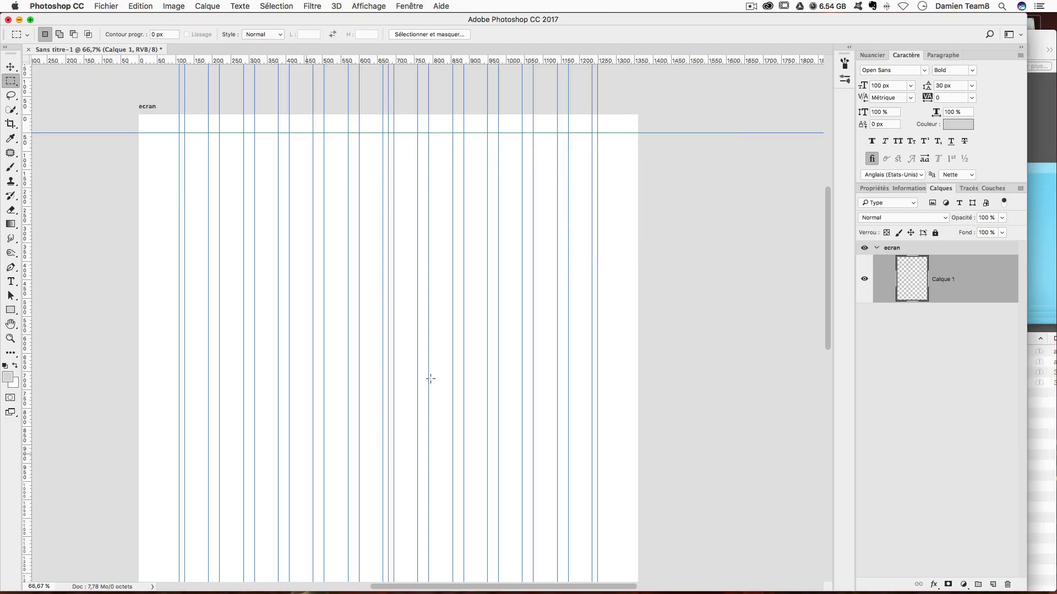
Step: Refill the layer with grey #dadada and rename it 'background'
key("shift+BackSpace")
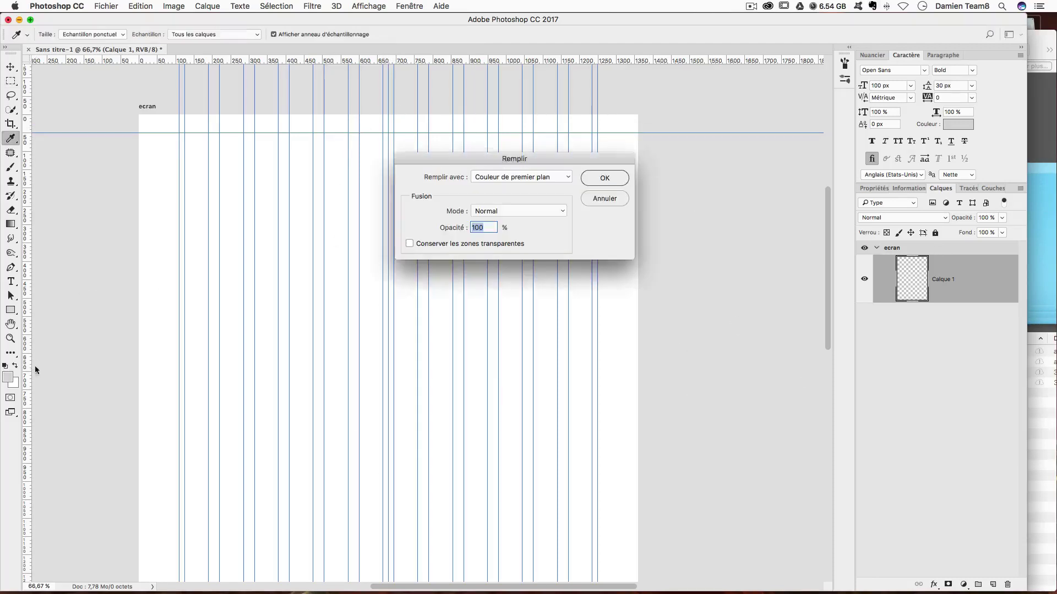
key("Return")
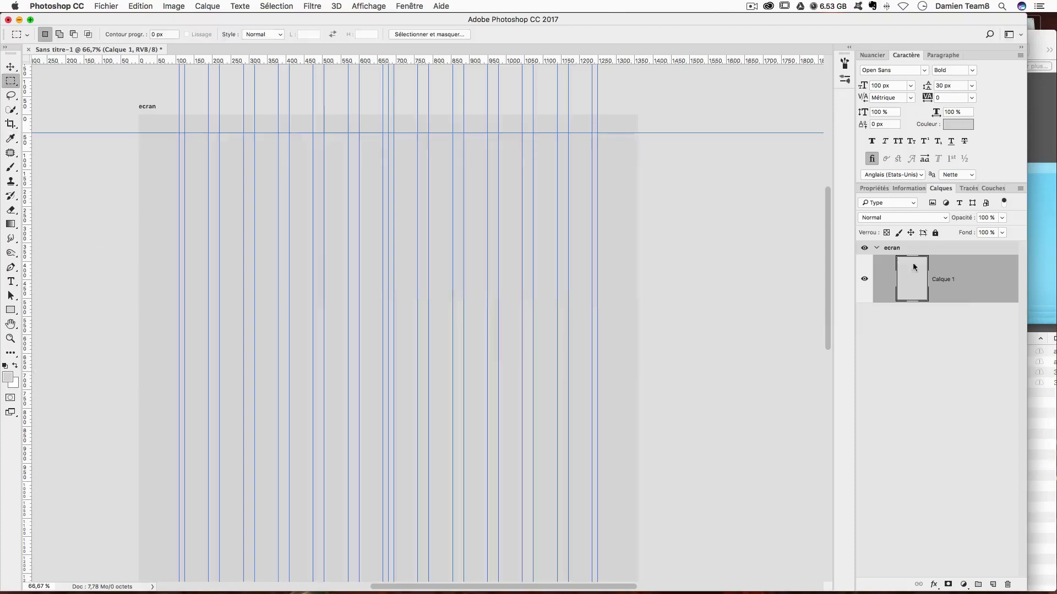
double_click(947, 281)
type("ban")
key("Return")
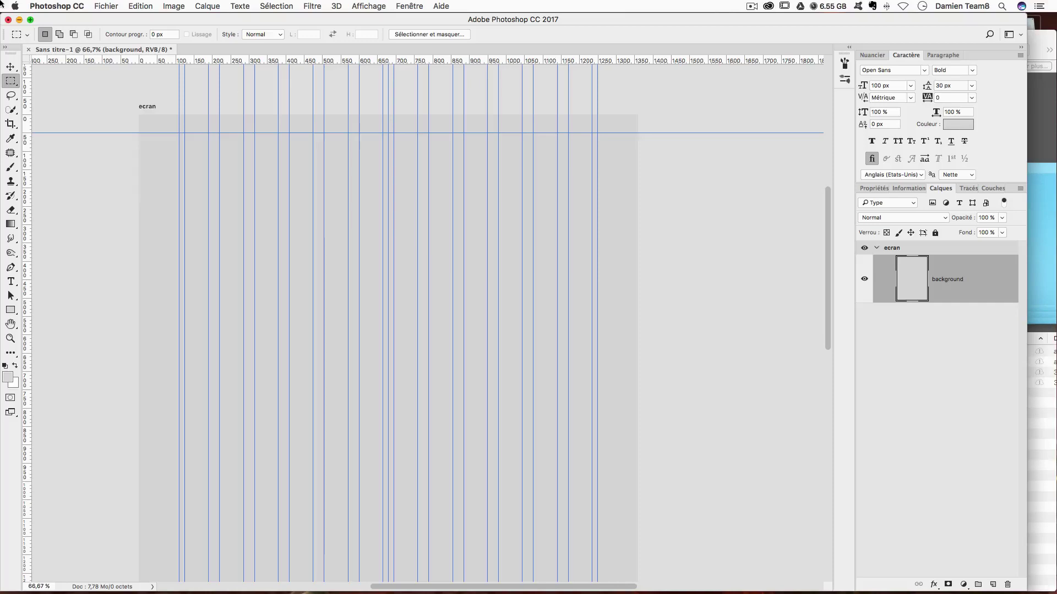
Step: Select the ecran artboard with the Move tool and scroll the canvas around it
left_click(11, 67)
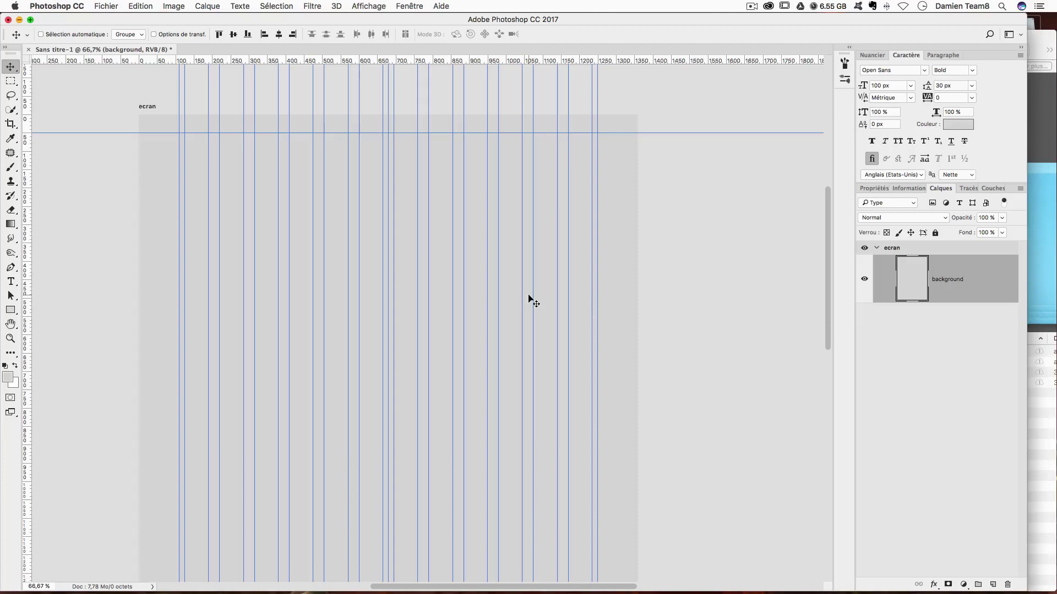
scroll(529, 297, "right", 2)
scroll(528, 298, "right", 2)
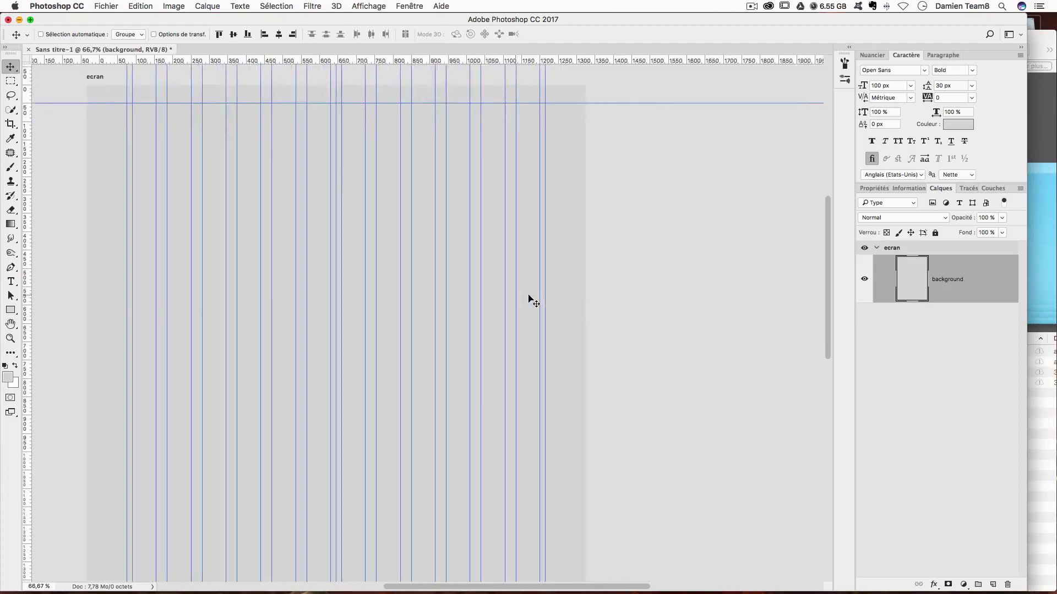
left_click(891, 252)
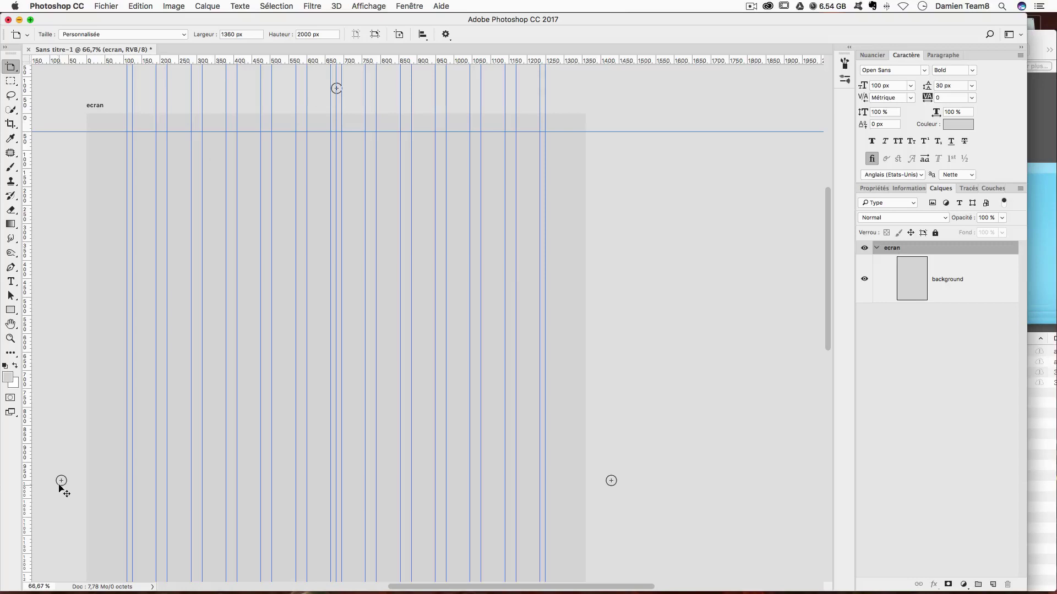
scroll(629, 446, "down", 1)
scroll(629, 446, "down", 5)
scroll(629, 446, "down", 2)
scroll(629, 446, "down", 3)
scroll(603, 279, "up", 9)
scroll(602, 280, "up", 3)
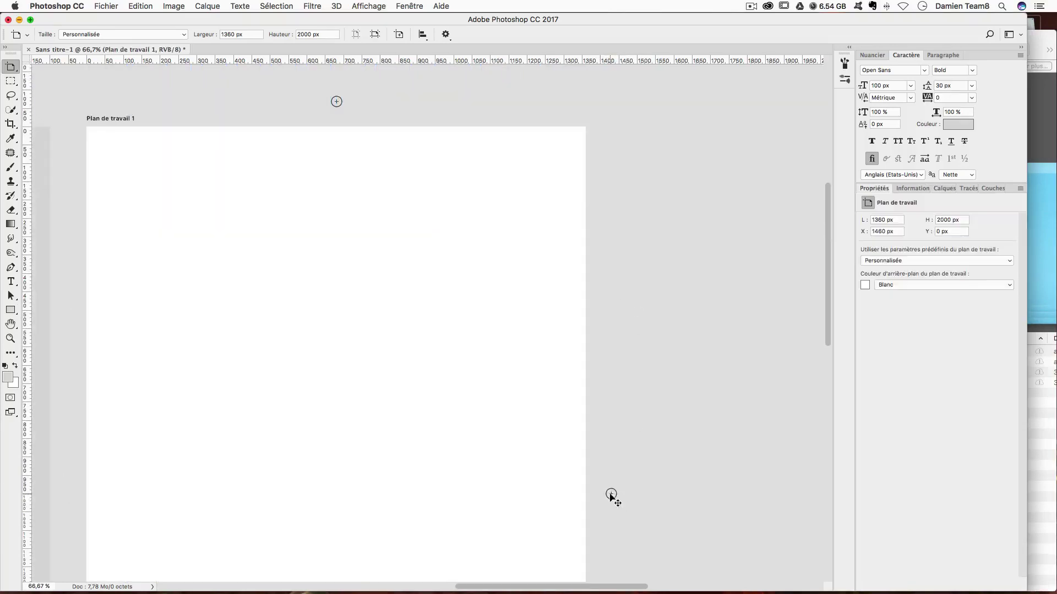
Step: Switch the artboard preset to iPhone 5 (640 × 1136 px), after briefly trying iPhone 6 Plus
scroll(540, 397, "left", 8)
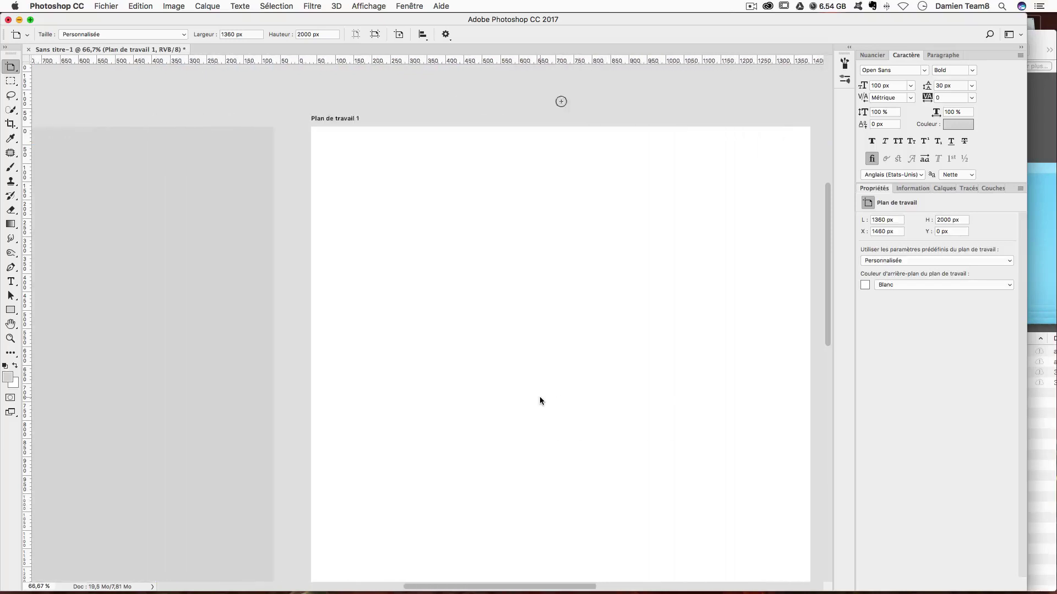
scroll(539, 401, "left", 6)
scroll(540, 401, "right", 5)
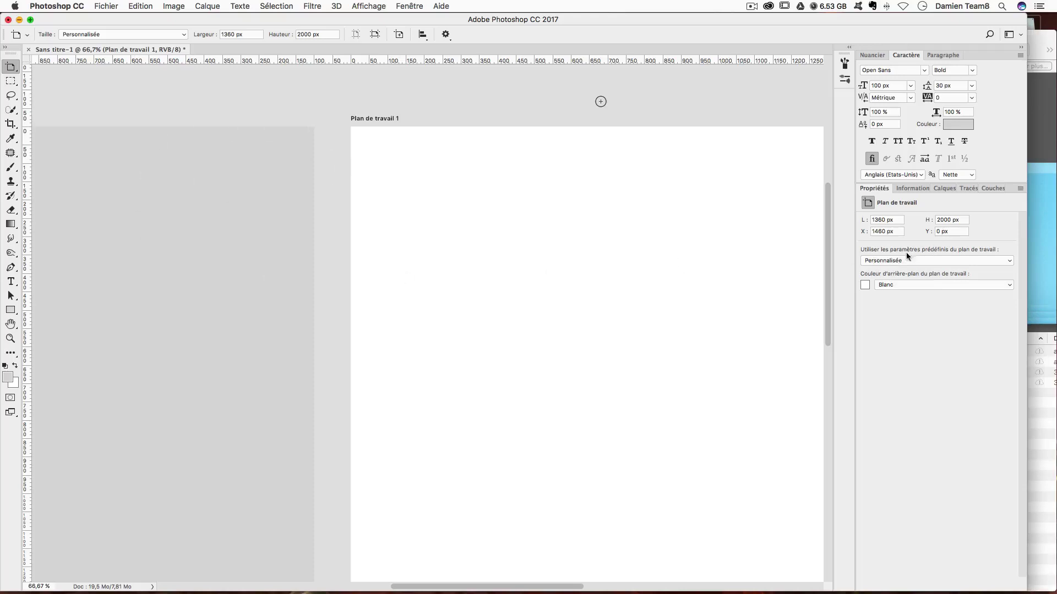
left_click(876, 261)
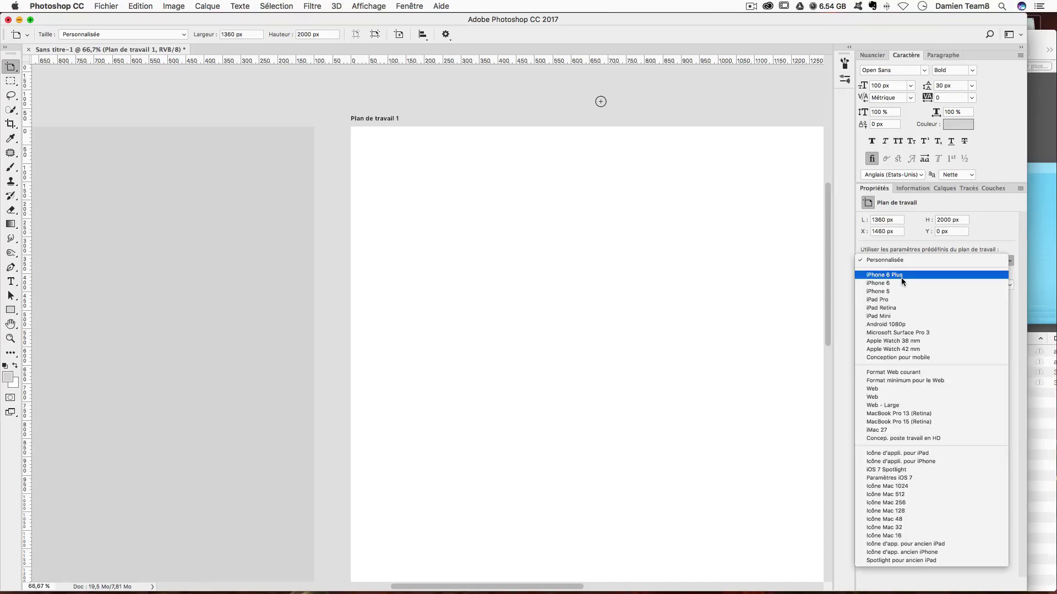
left_click(902, 275)
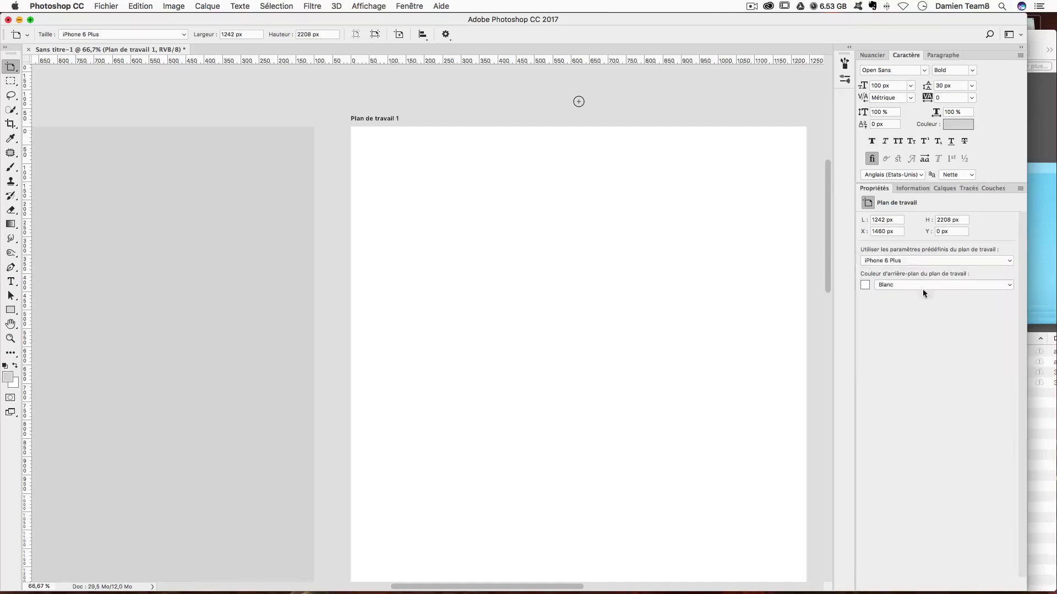
left_click(888, 266)
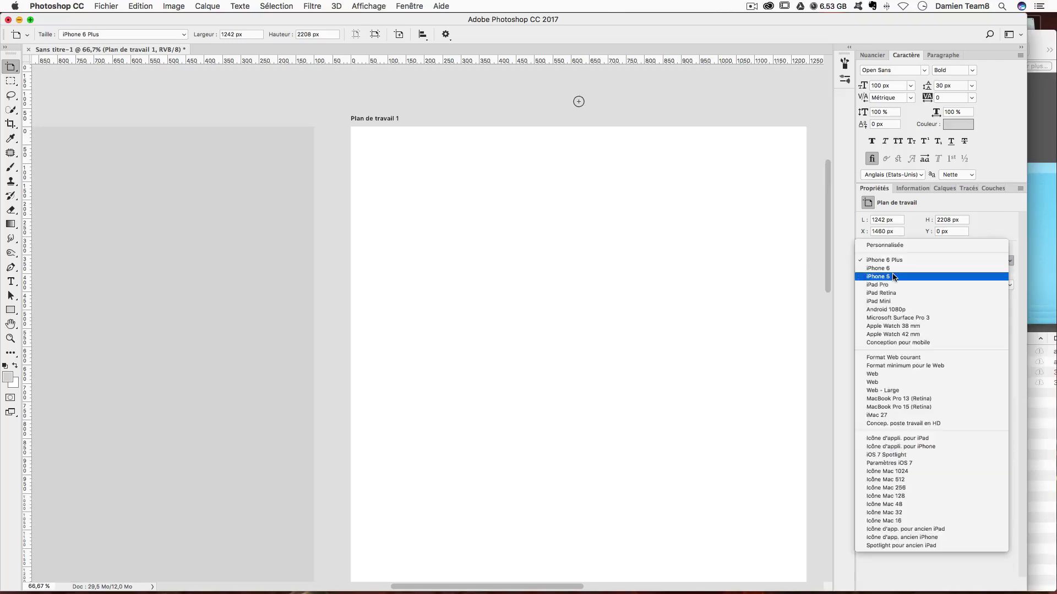
left_click(903, 278)
Step: Scroll around the canvas to view the resized iPhone 5 artboard beside ecran
scroll(399, 200, "left", 3)
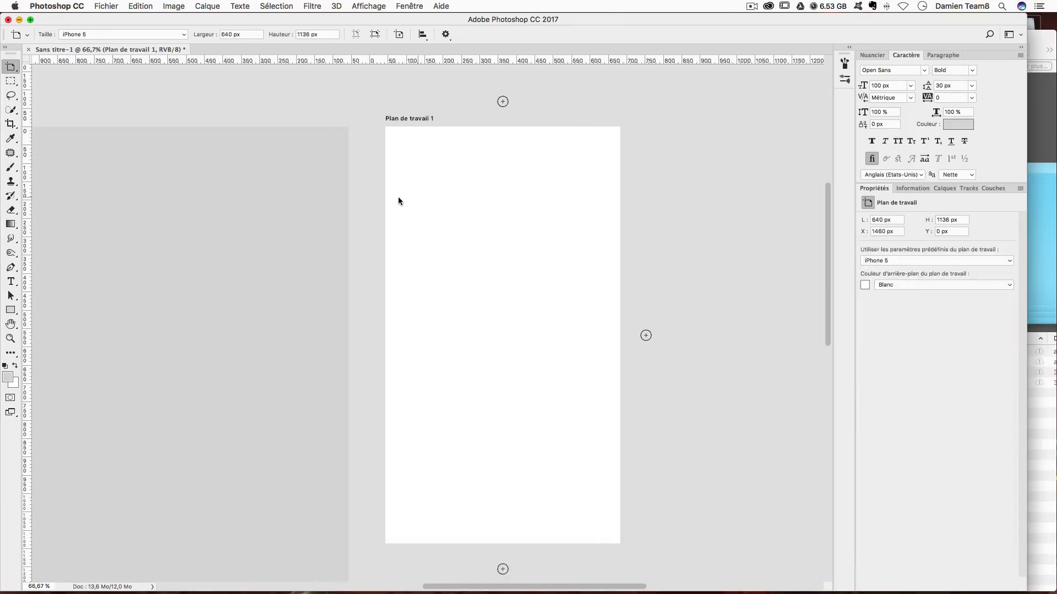
scroll(399, 201, "left", 3)
scroll(551, 221, "left", 4)
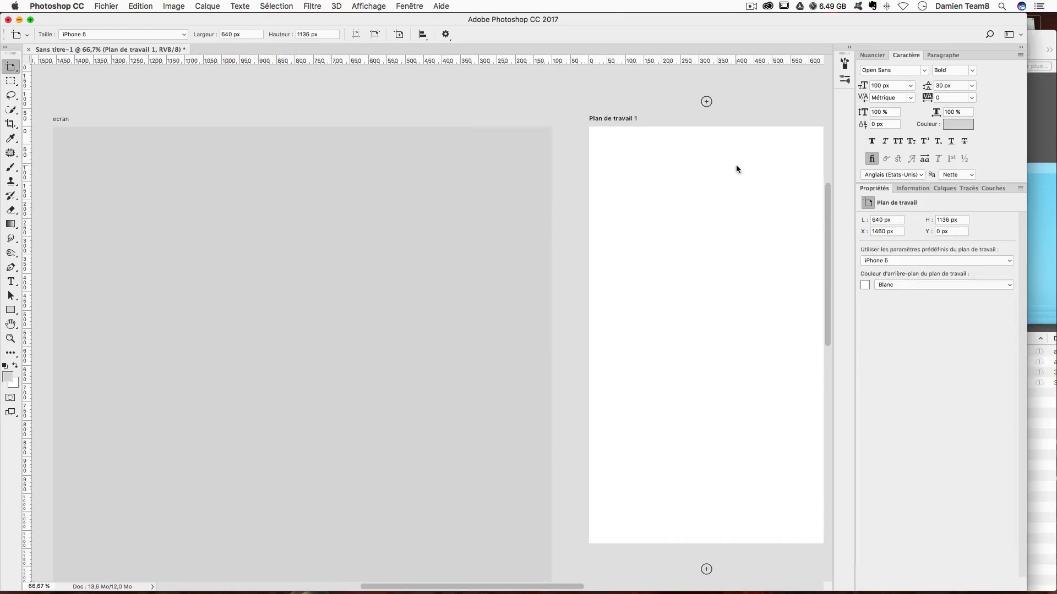
scroll(735, 168, "down", 1)
scroll(732, 236, "right", 2)
scroll(424, 276, "down", 2)
scroll(425, 276, "left", 1)
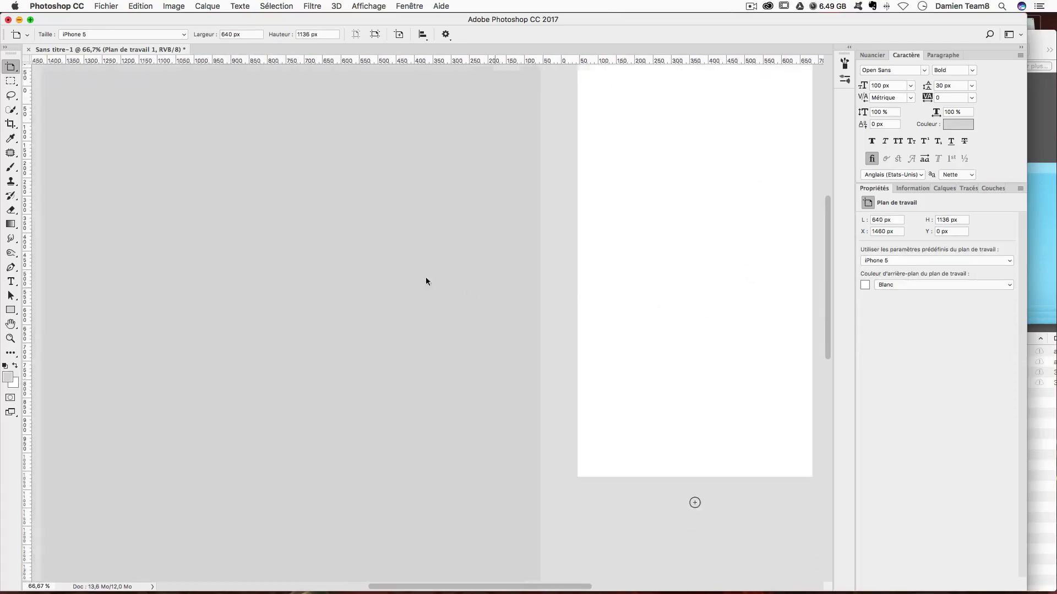
scroll(325, 254, "left", 2)
scroll(326, 253, "left", 3)
scroll(342, 252, "up", 2)
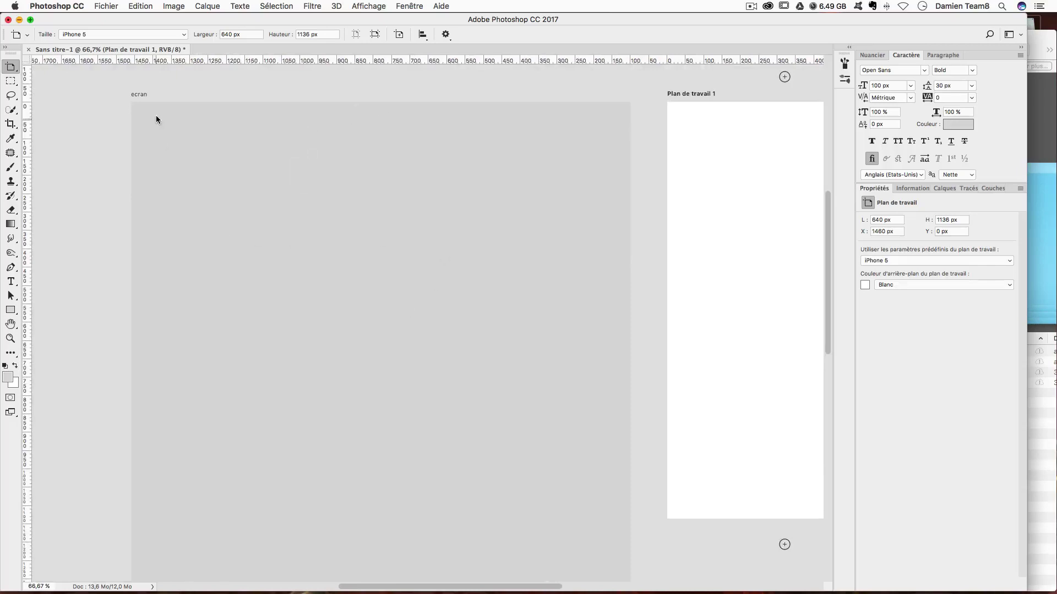
scroll(692, 158, "right", 1)
scroll(693, 159, "right", 2)
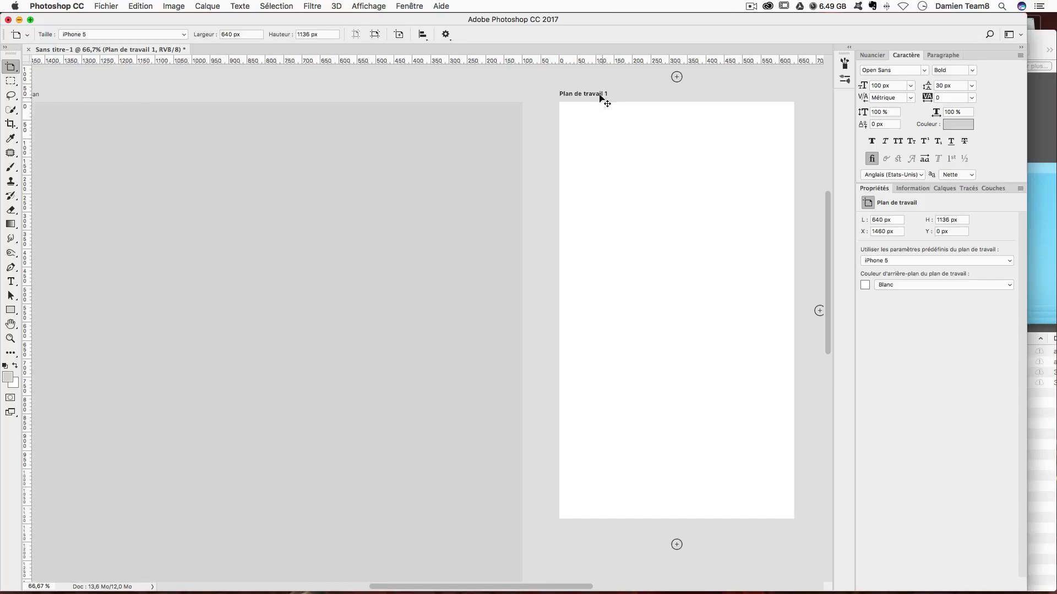
Step: Rename the Plan de travail 1 artboard to 'iphone5' in the Layers panel
left_click(943, 188)
double_click(904, 249)
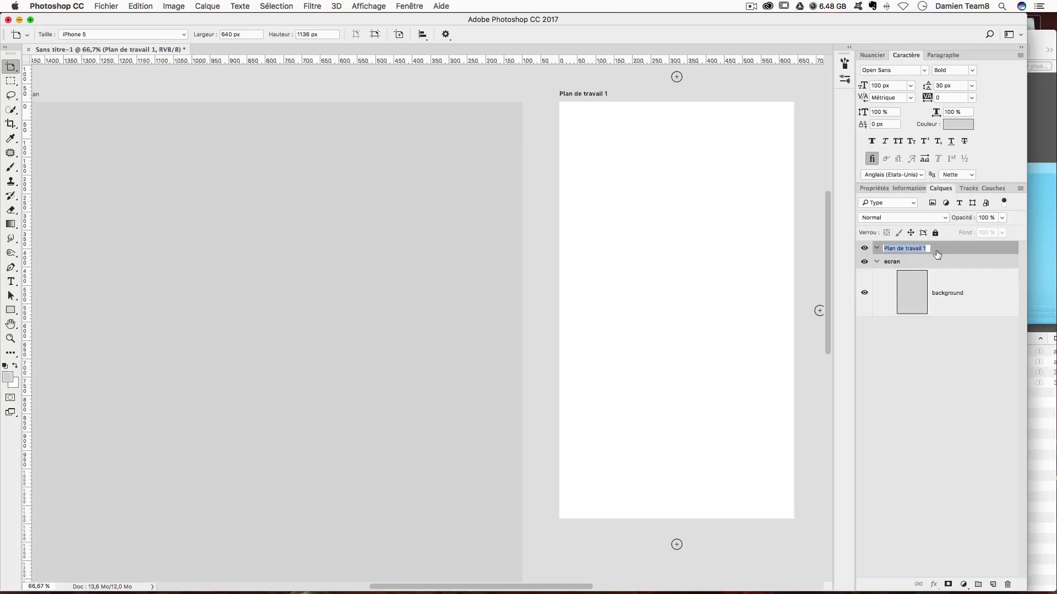
type("iphone5")
key("Return")
scroll(337, 278, "up", 5)
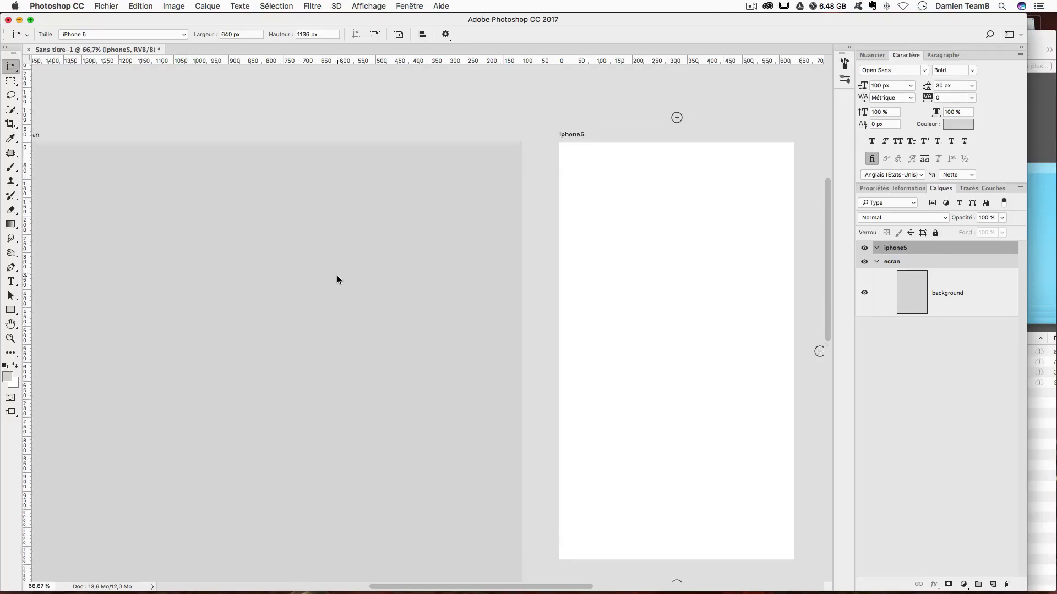
scroll(358, 280, "left", 1)
scroll(771, 210, "right", 1)
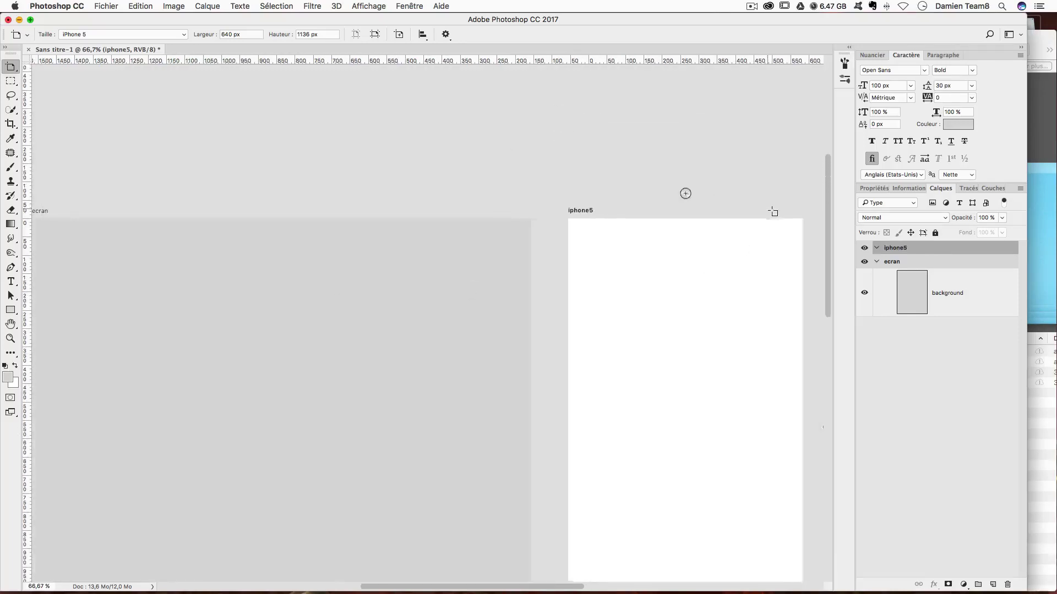
scroll(762, 250, "right", 1)
scroll(759, 463, "right", 2)
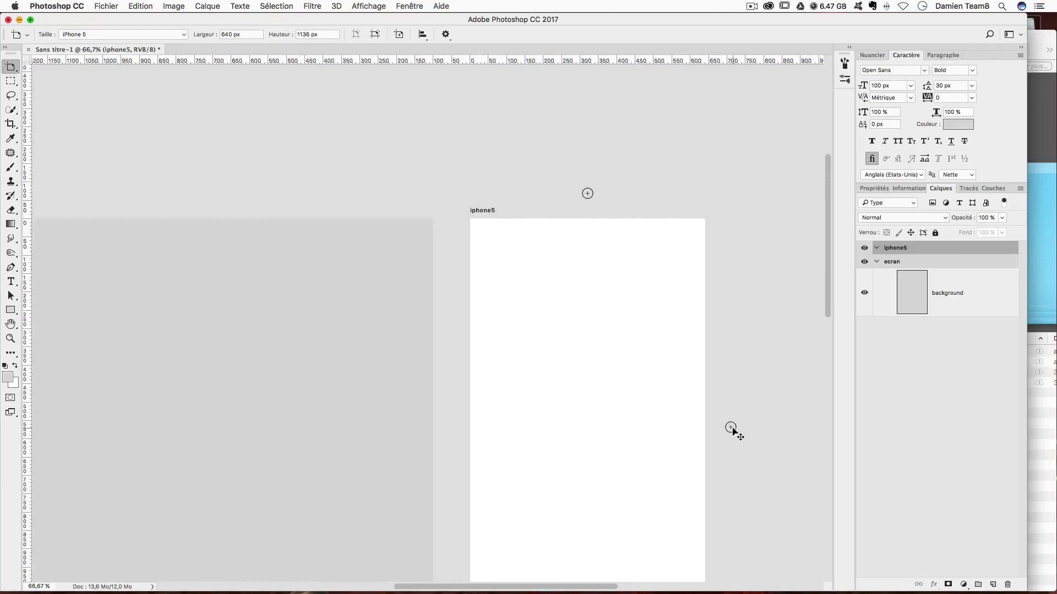
Step: Add two extra untitled artboards, one right of iphone5 and one above it
left_click(741, 428)
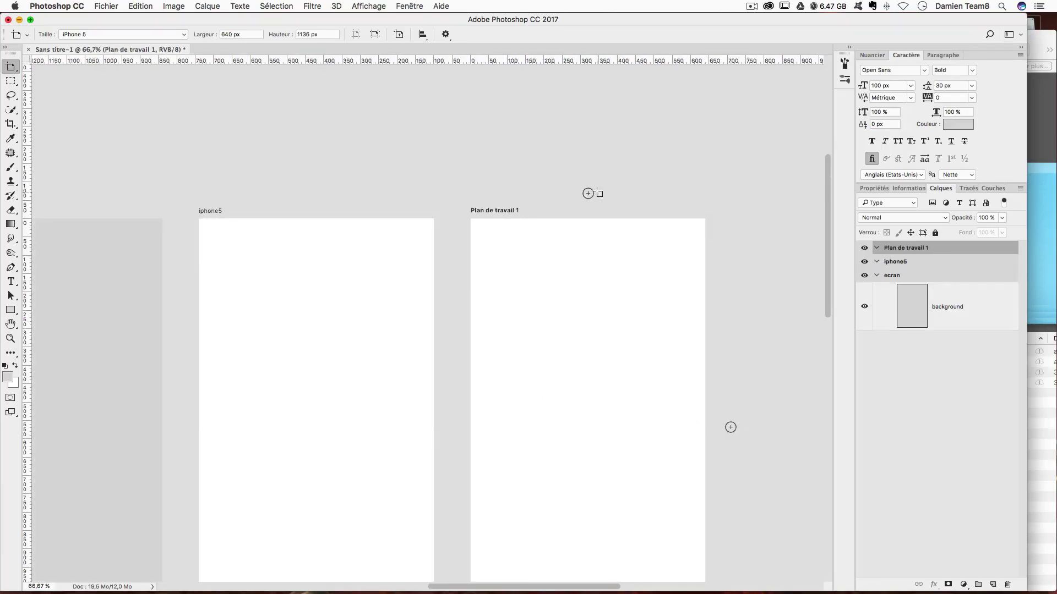
left_click(587, 194)
scroll(646, 414, "down", 5)
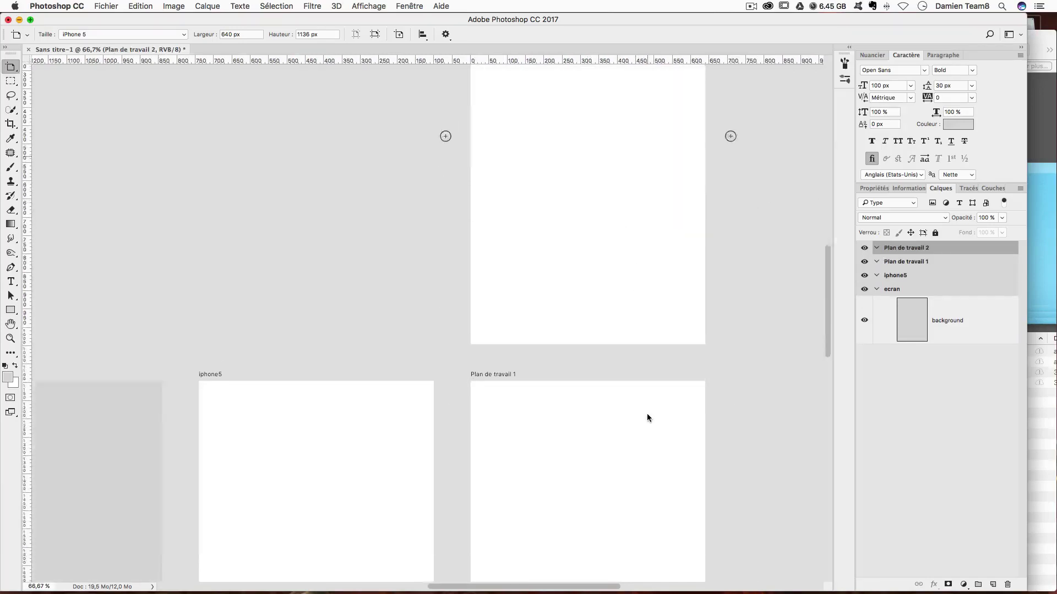
left_click_drag(179, 261, 507, 220)
mouse_move(596, 443)
left_mouse_down()
mouse_move(582, 176)
mouse_move(337, 260)
mouse_move(318, 394)
mouse_move(431, 455)
mouse_move(559, 331)
mouse_move(493, 172)
mouse_move(462, 253)
mouse_move(583, 273)
mouse_move(562, 392)
mouse_move(559, 257)
mouse_move(515, 325)
left_mouse_up()
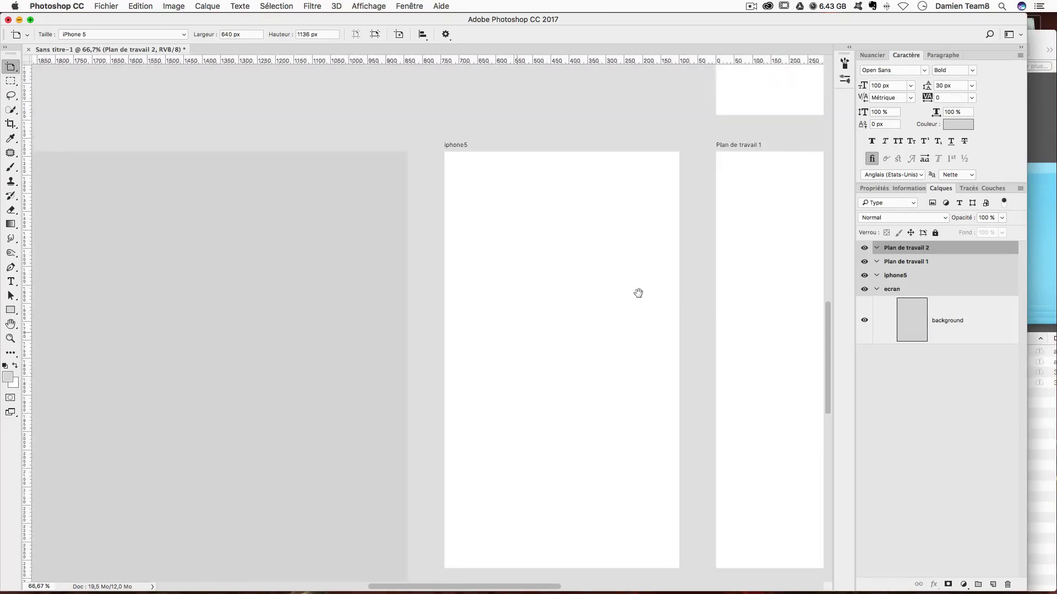
Step: Delete the two extra artboards and pan to show ecran and iphone5
key("Delete")
key("Delete")
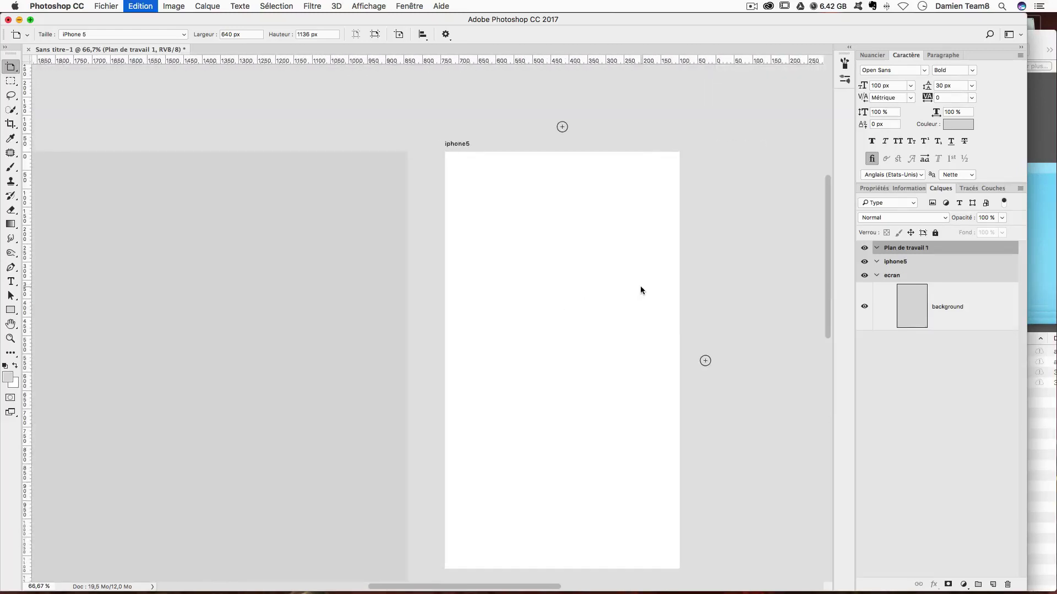
mouse_move(302, 286)
left_mouse_down()
mouse_move(451, 236)
mouse_move(437, 240)
left_mouse_up()
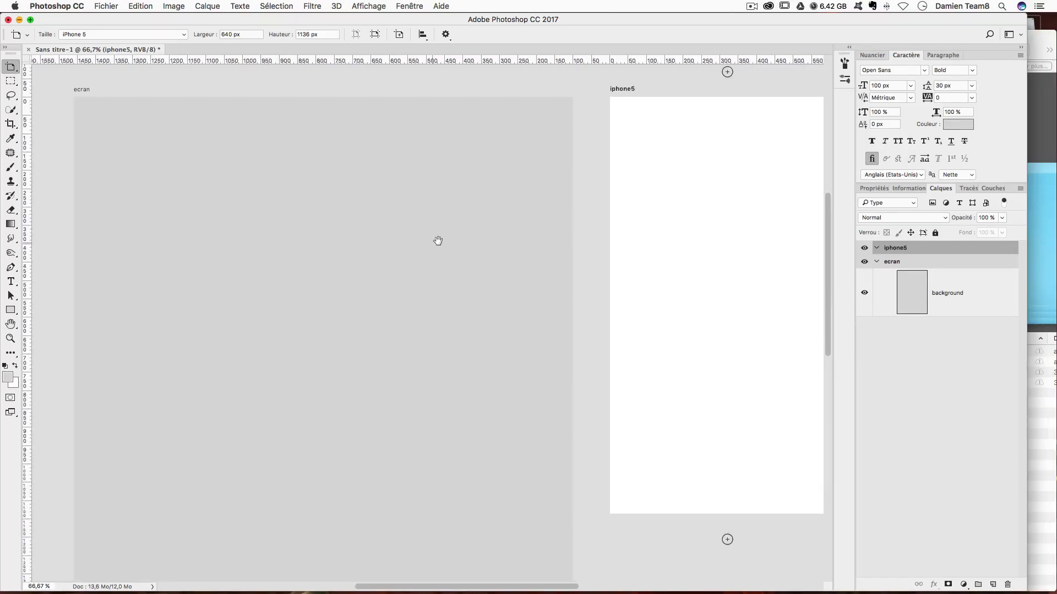
left_click_drag(663, 148, 639, 151)
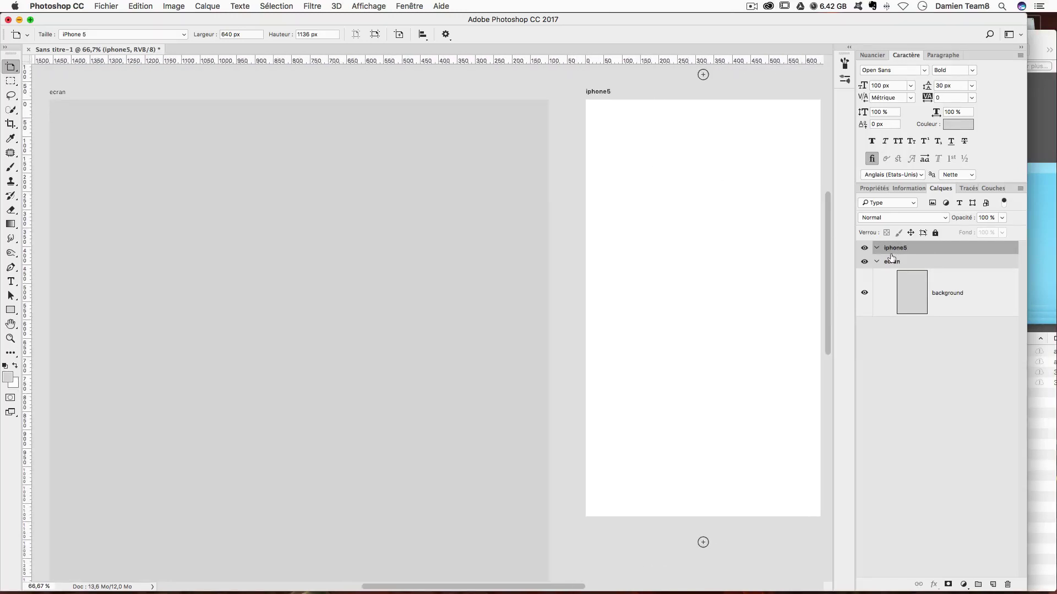
left_click_drag(642, 255, 645, 252)
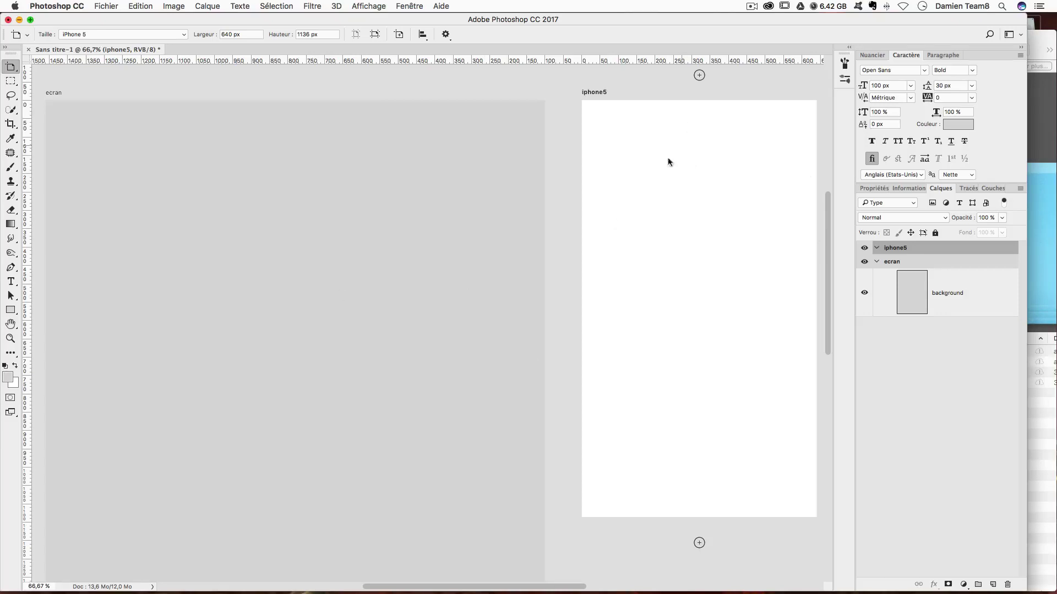
scroll(300, 302, "up", 2)
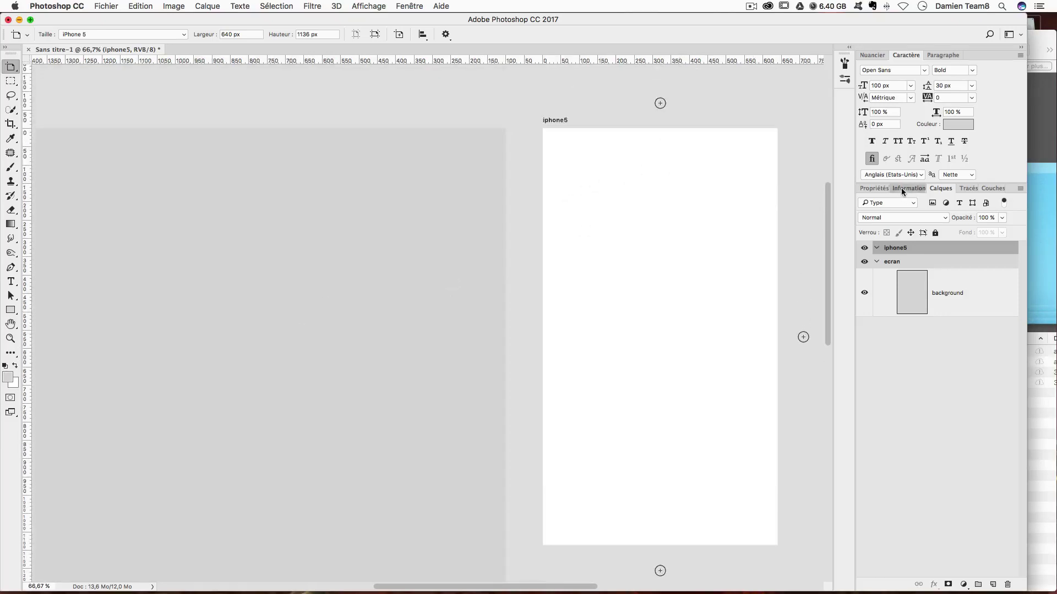
left_click(902, 190)
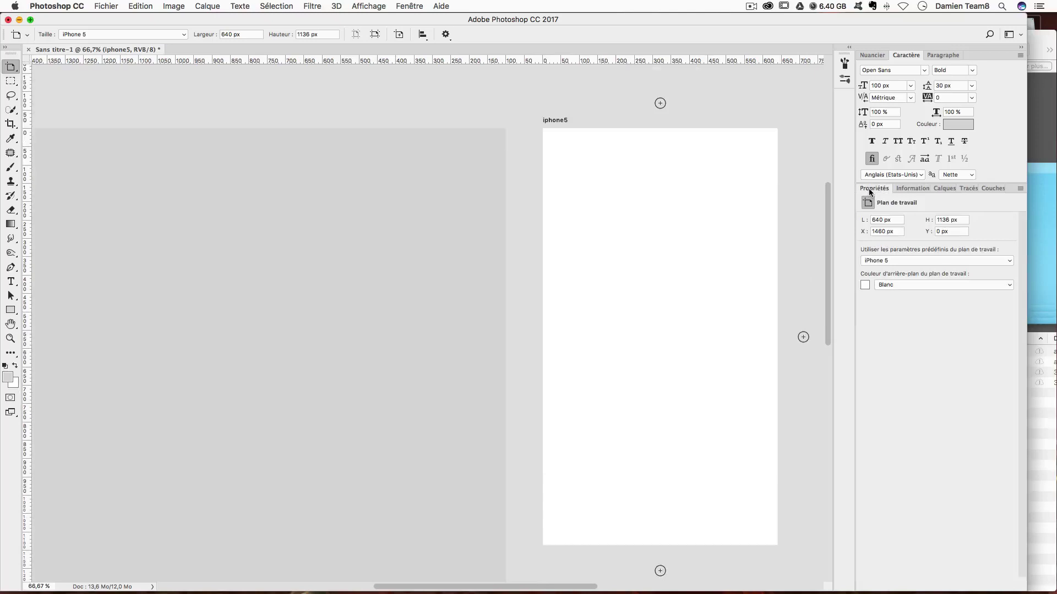
left_click(875, 220)
type("8")
key("Return")
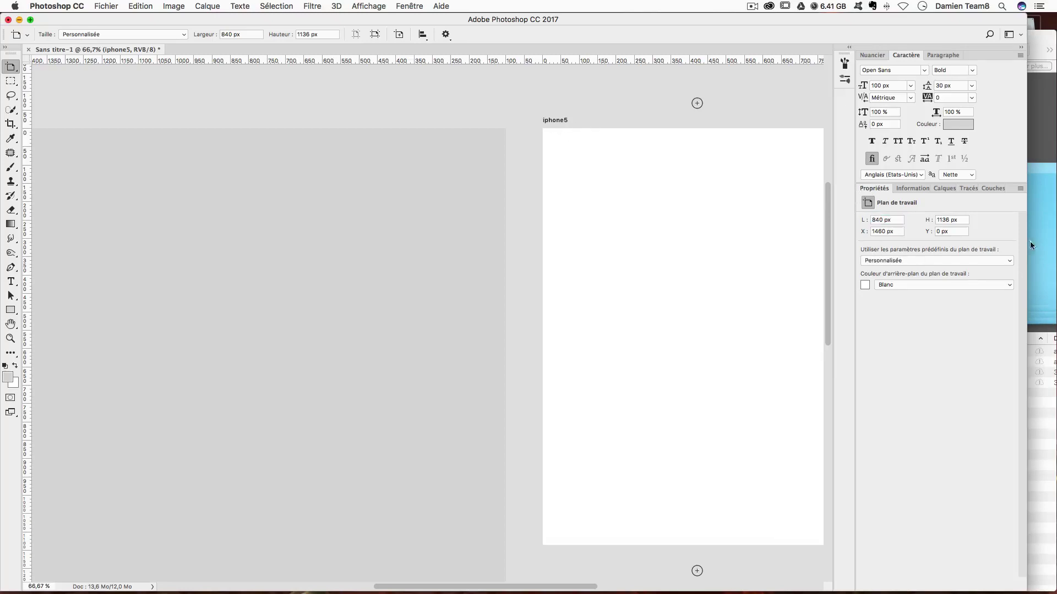
left_click_drag(942, 220, 931, 224)
key("BackSpace")
key("Return")
scroll(637, 278, "down", 3)
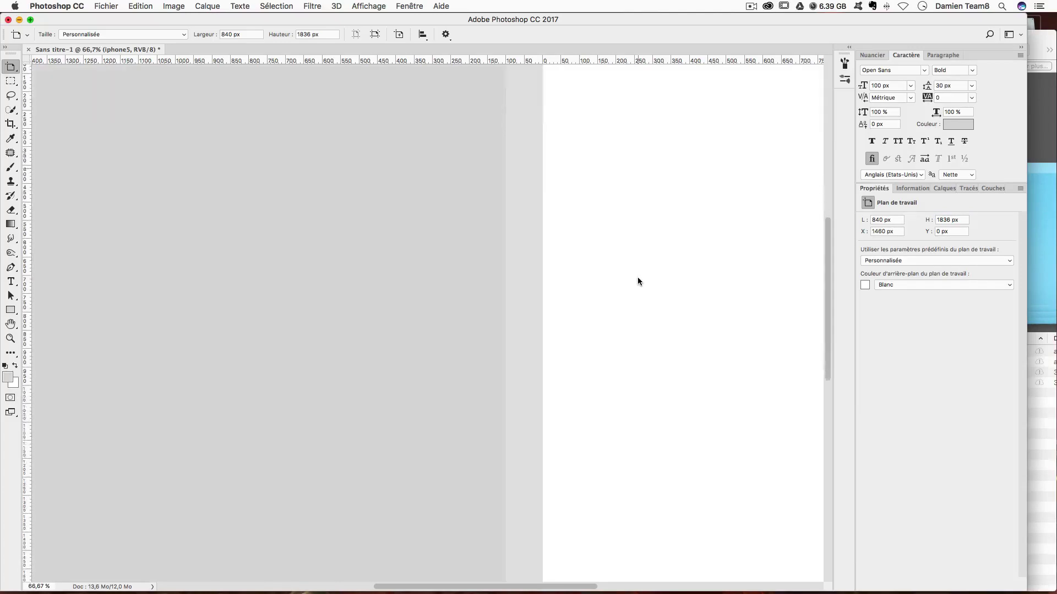
scroll(638, 279, "down", 3)
scroll(637, 280, "up", 3)
key("ctrl+alt+z")
key("ctrl+alt+z")
key("ctrl+alt+z")
scroll(681, 285, "down", 1)
scroll(682, 286, "down", 2)
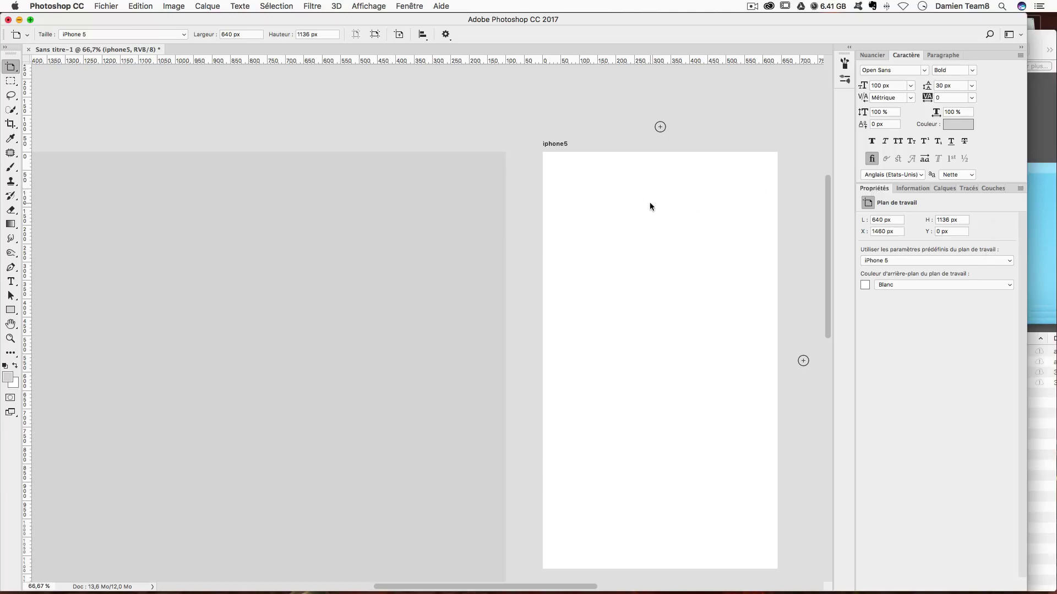
left_click(875, 220)
left_click(940, 189)
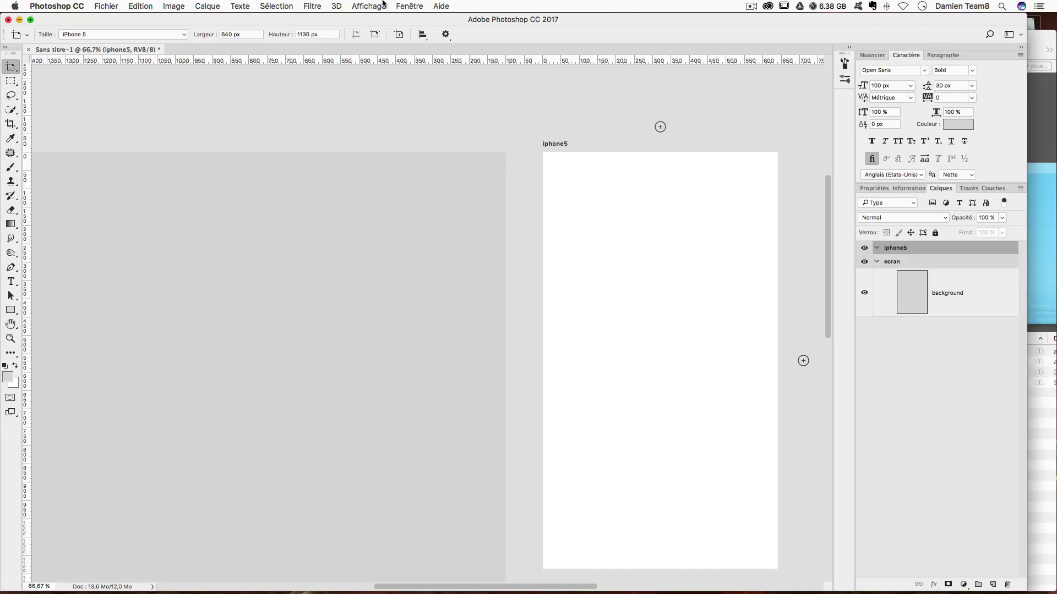
Step: Make iphone5 the active artboard and start a new guide layout from the View menu
left_click(889, 263)
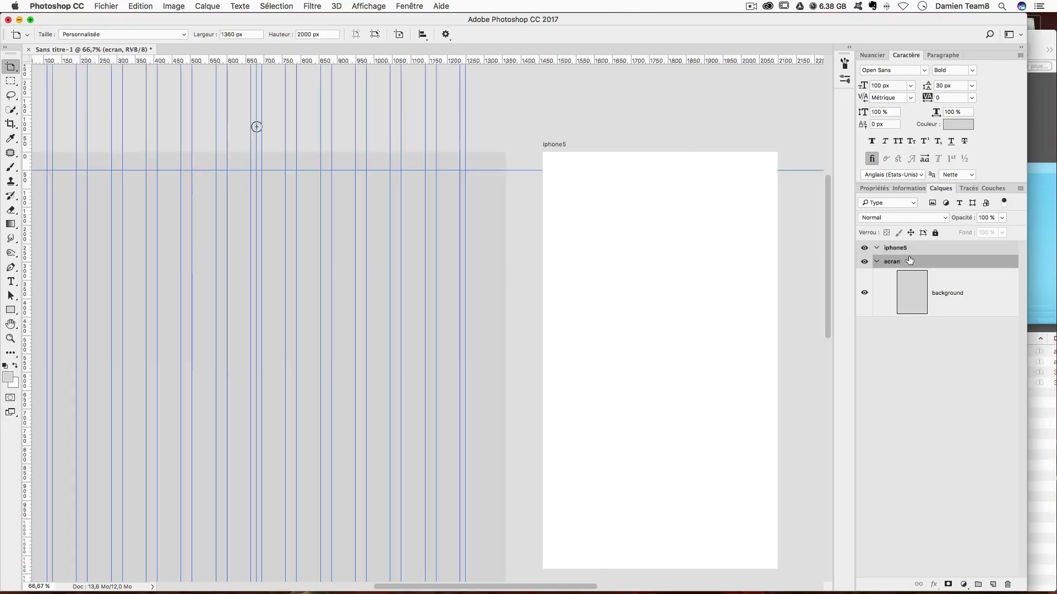
left_click(895, 251)
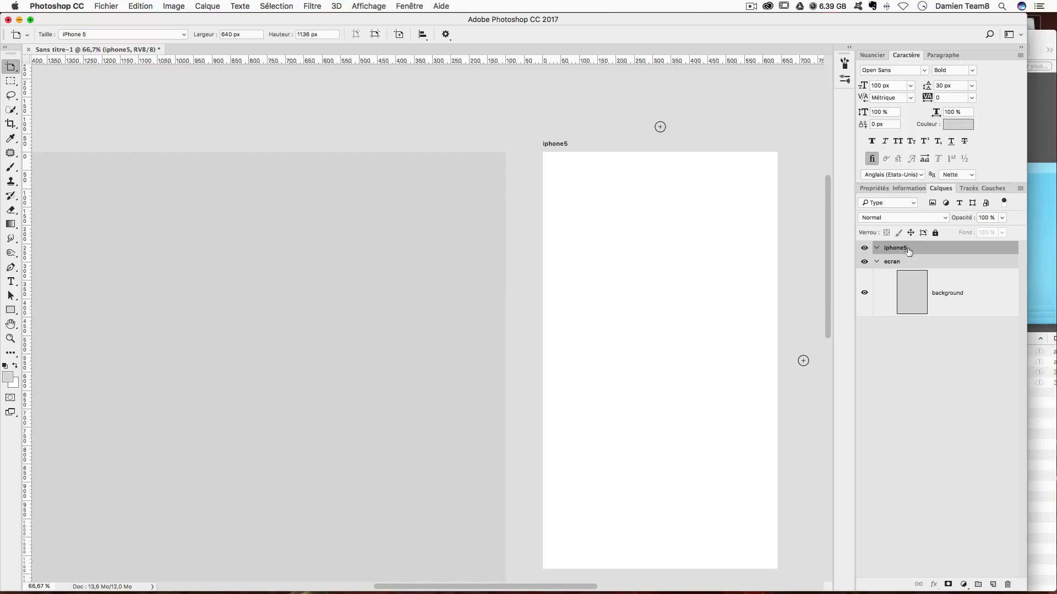
left_click(372, 8)
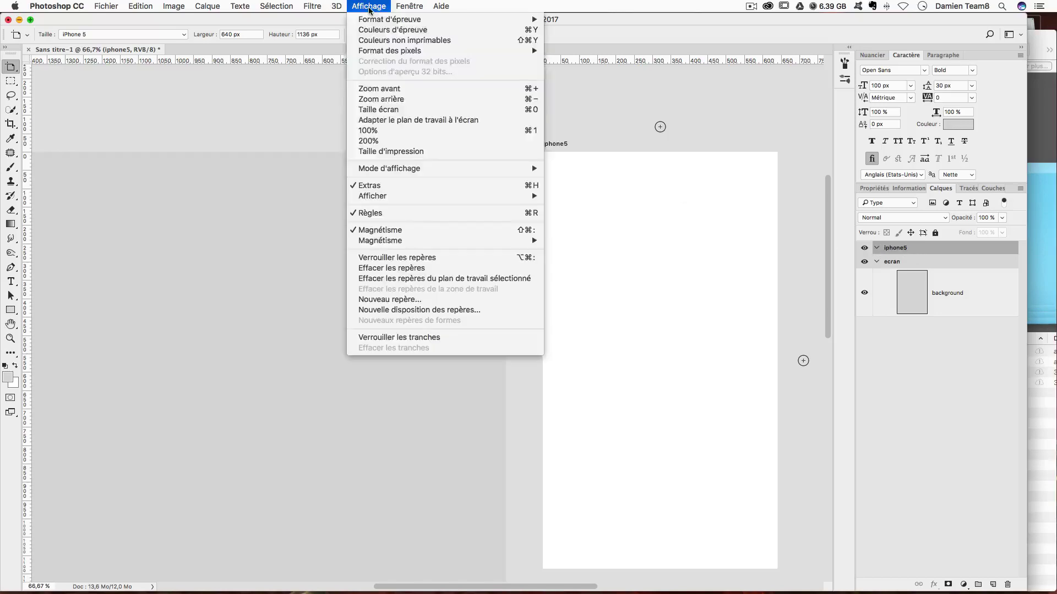
left_click(403, 310)
left_click_drag(743, 143, 299, 92)
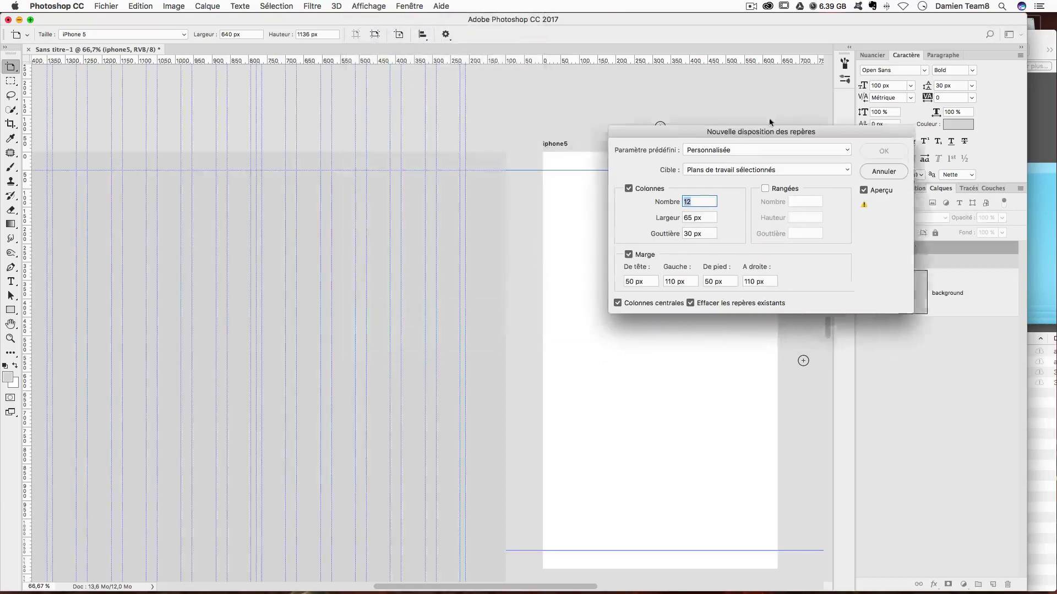
Step: Set 12 columns of 15 px width, 30 px gutters and 50 px margins, then apply
key("Tab")
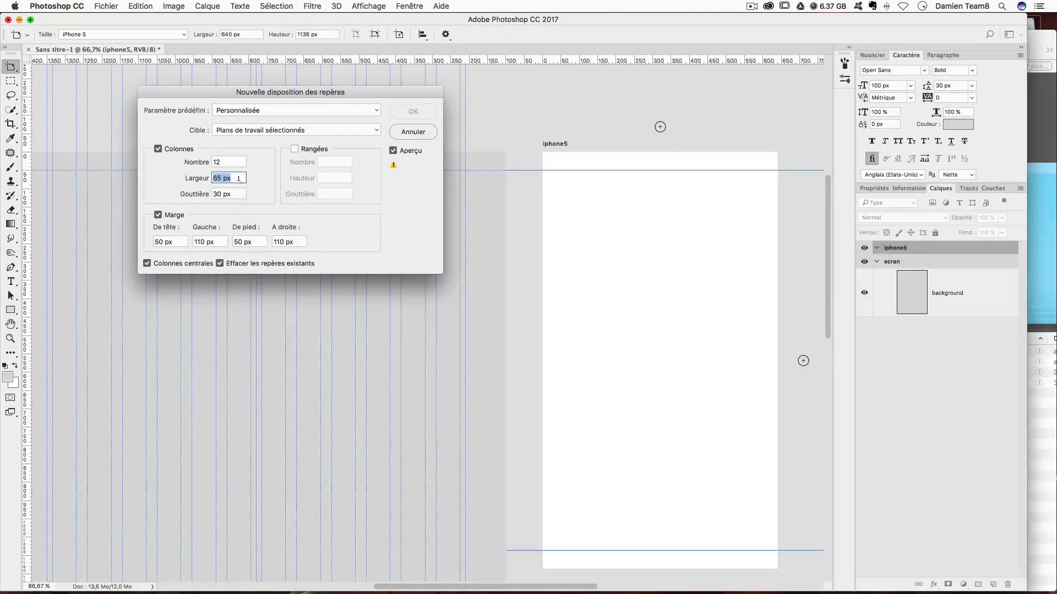
left_click(235, 176)
left_click_drag(235, 176, 191, 176)
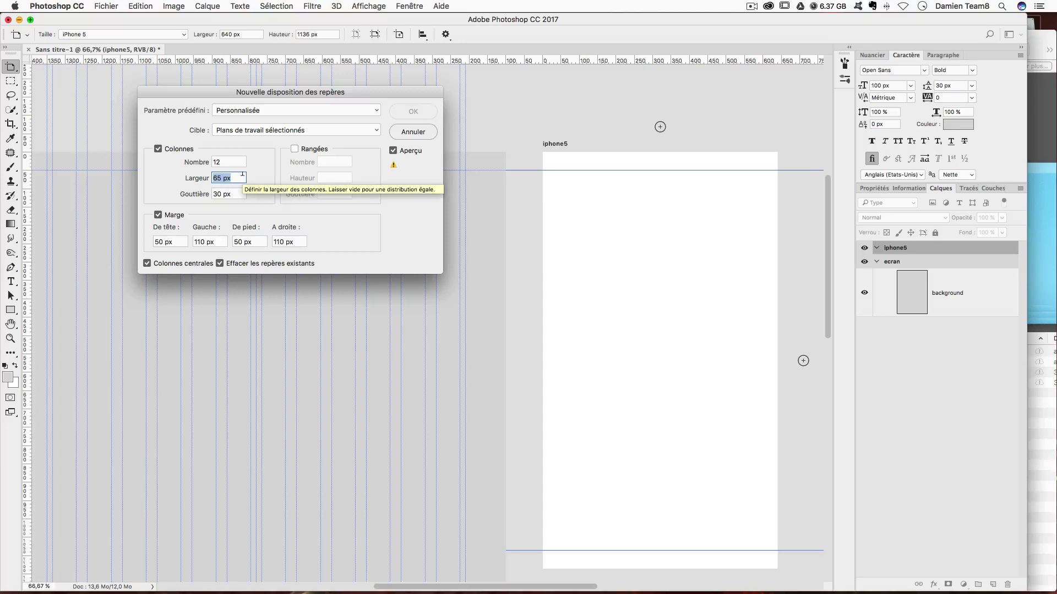
type("15")
key("Tab")
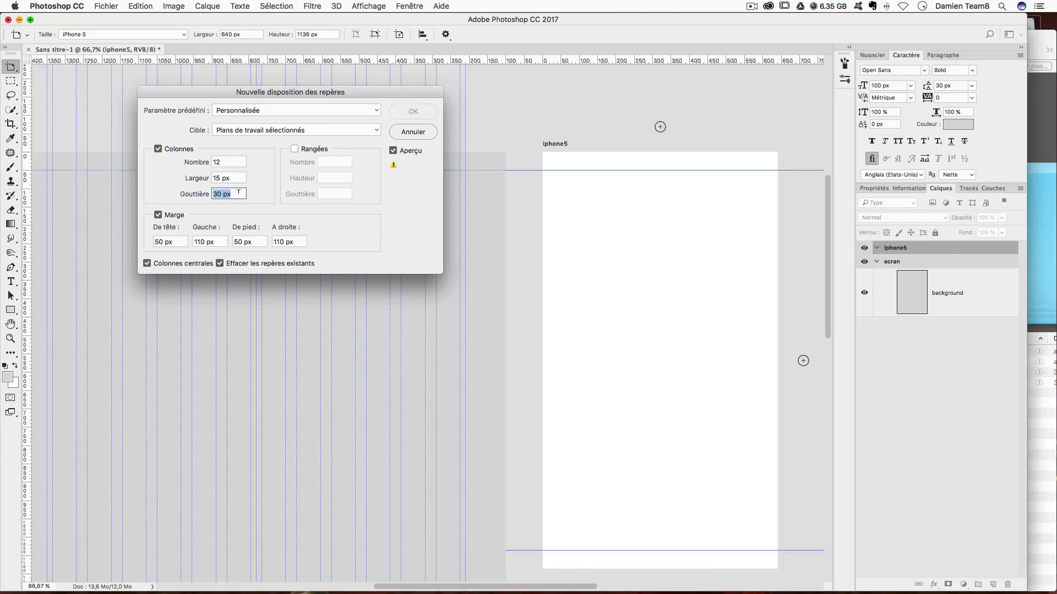
left_click_drag(294, 92, 388, 102)
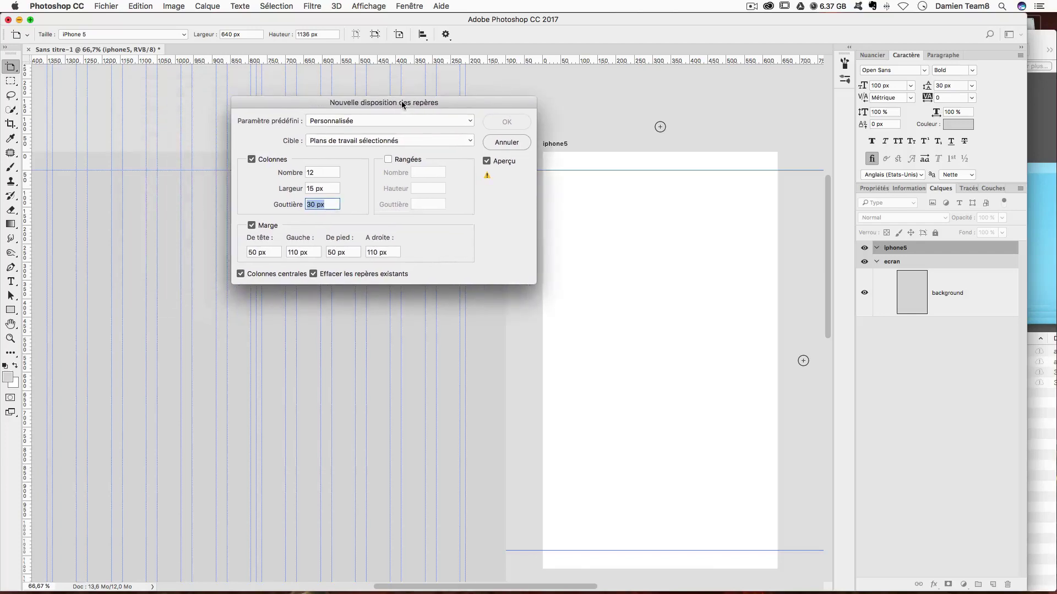
left_click(269, 250)
left_click(301, 255)
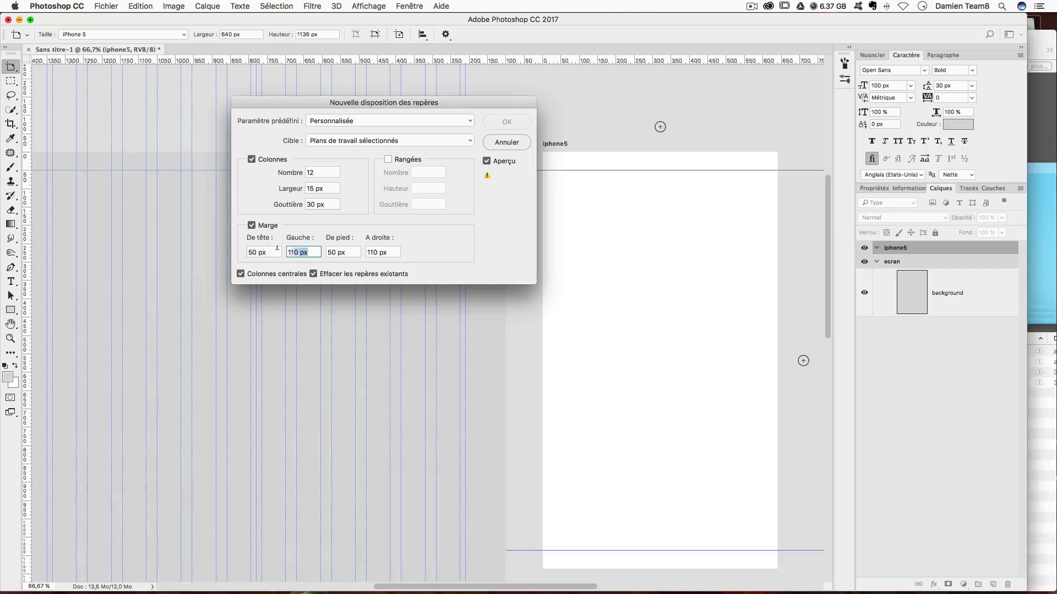
type("50")
left_click(396, 256)
type("50")
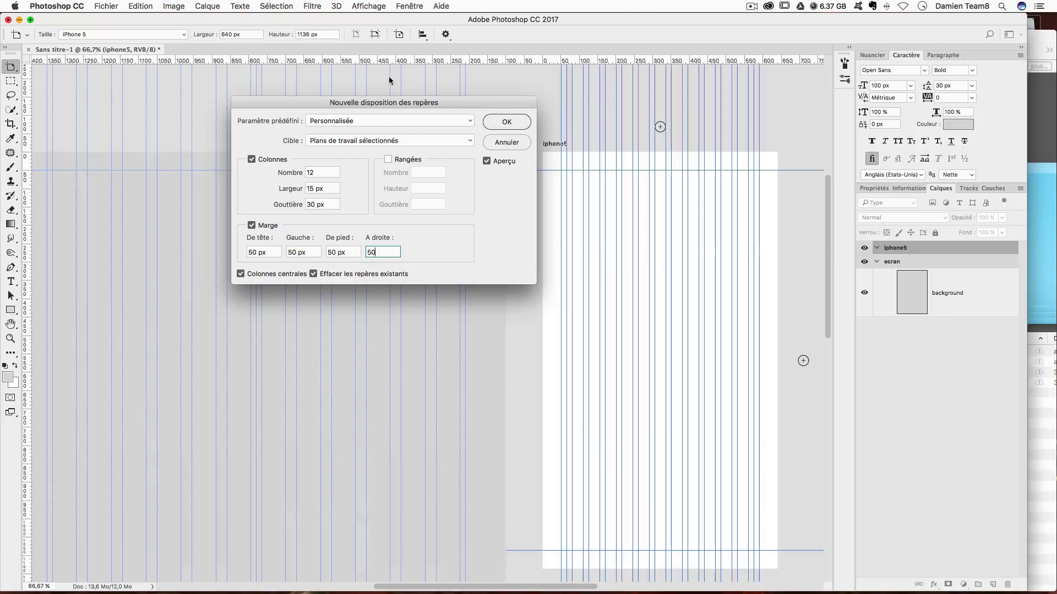
left_click(505, 122)
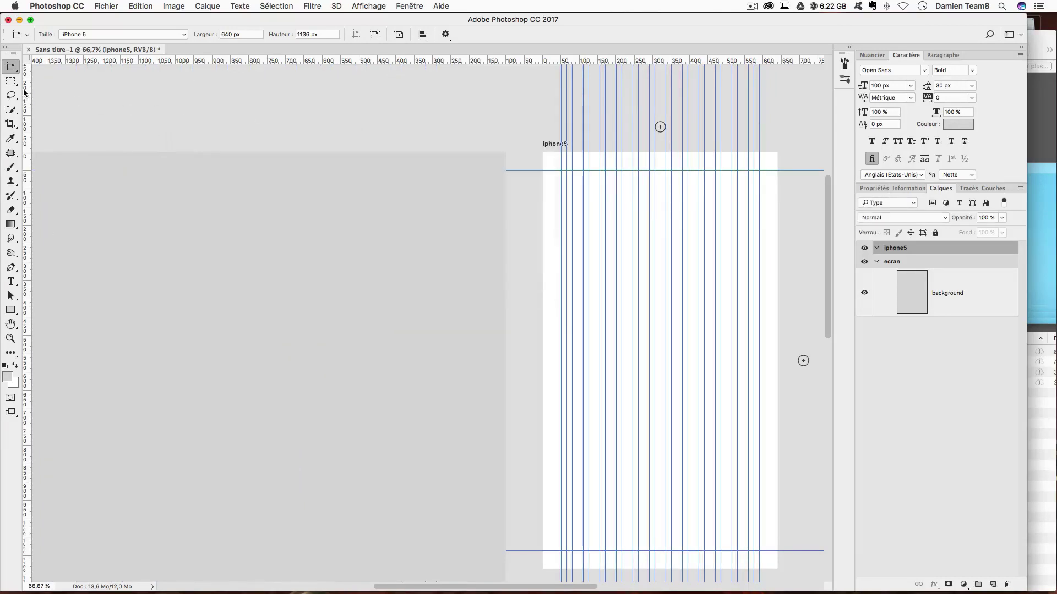
Step: Draw a rectangular selection across the iphone5 columns to check the 540 px content width
left_click(11, 82)
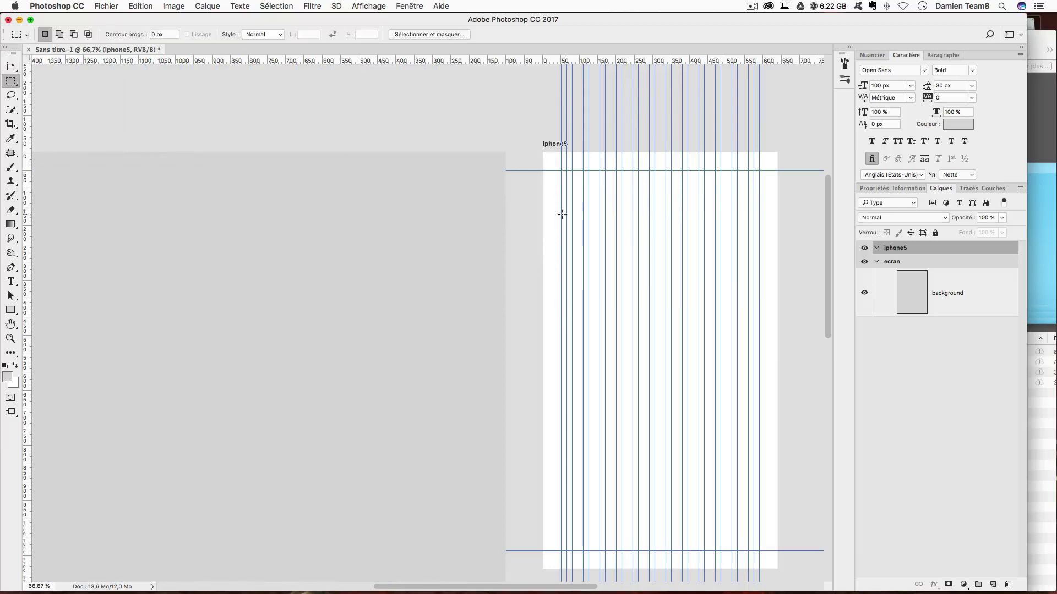
mouse_move(561, 214)
left_mouse_down()
mouse_move(760, 256)
mouse_move(757, 485)
left_mouse_up()
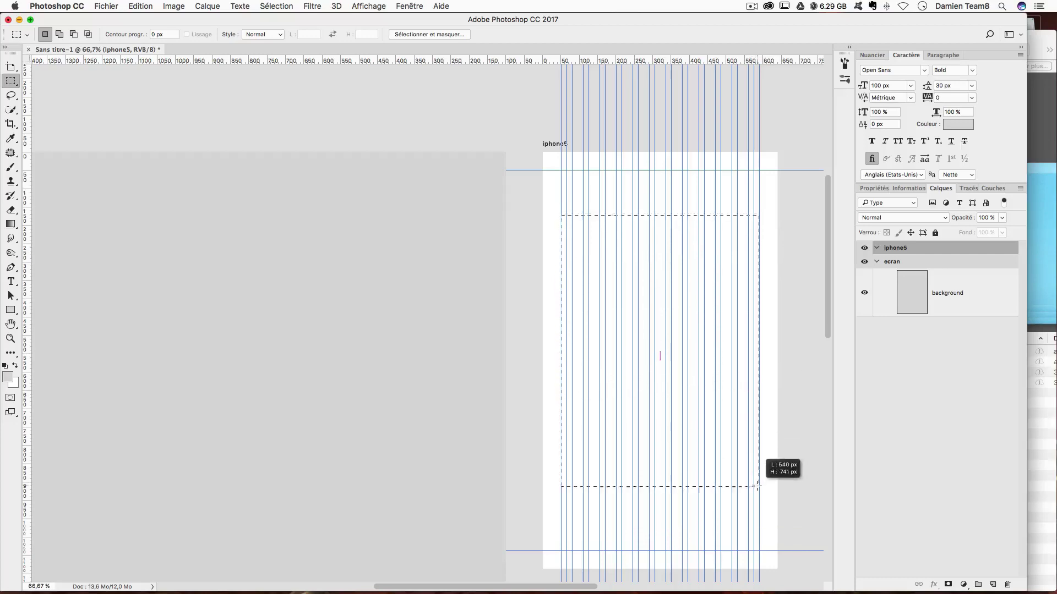
left_click_drag(757, 486, 759, 486)
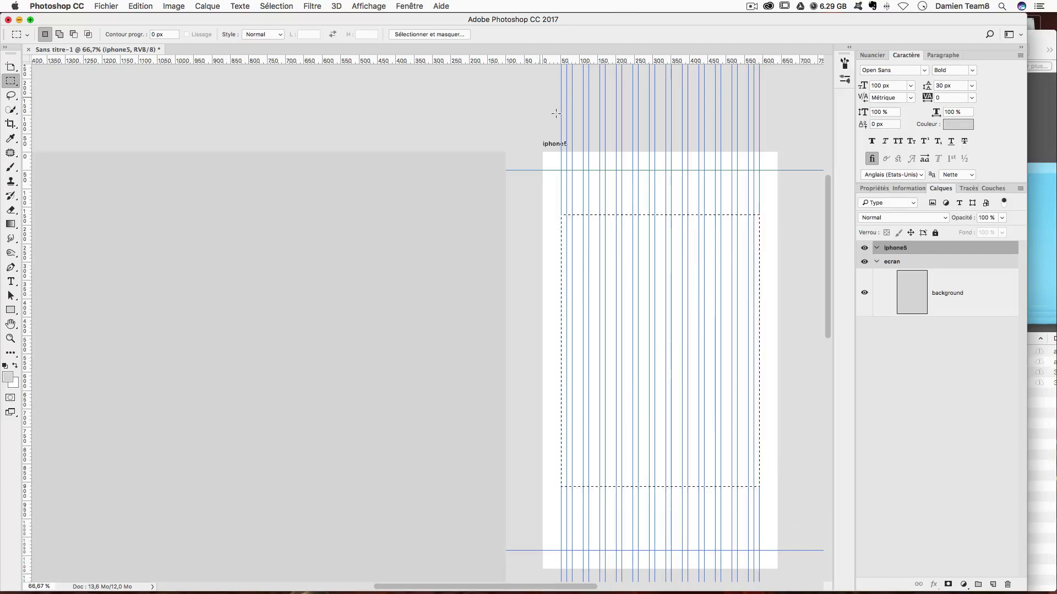
Step: Make ecran the active artboard and view its column guides at 100% zoom
mouse_move(267, 257)
left_mouse_down()
mouse_move(317, 163)
mouse_move(349, 252)
left_mouse_up()
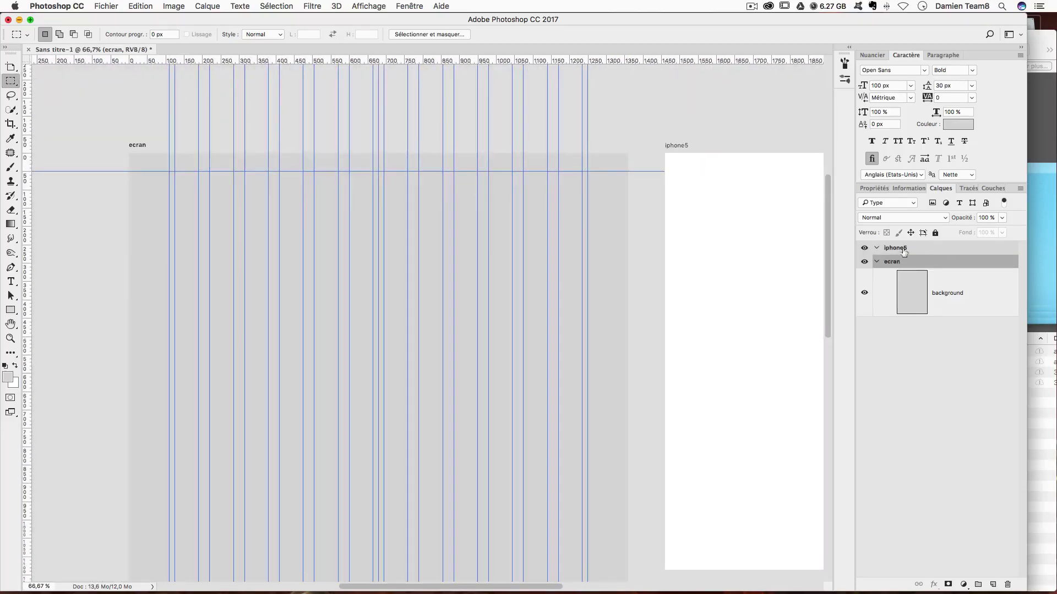
left_click_drag(402, 196, 495, 175)
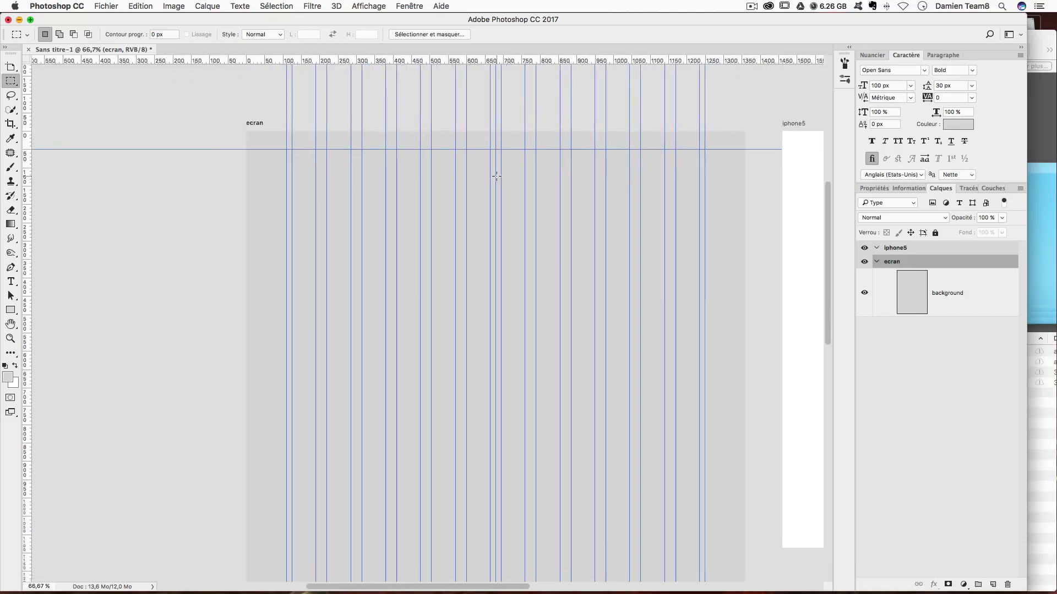
key("ctrl+1")
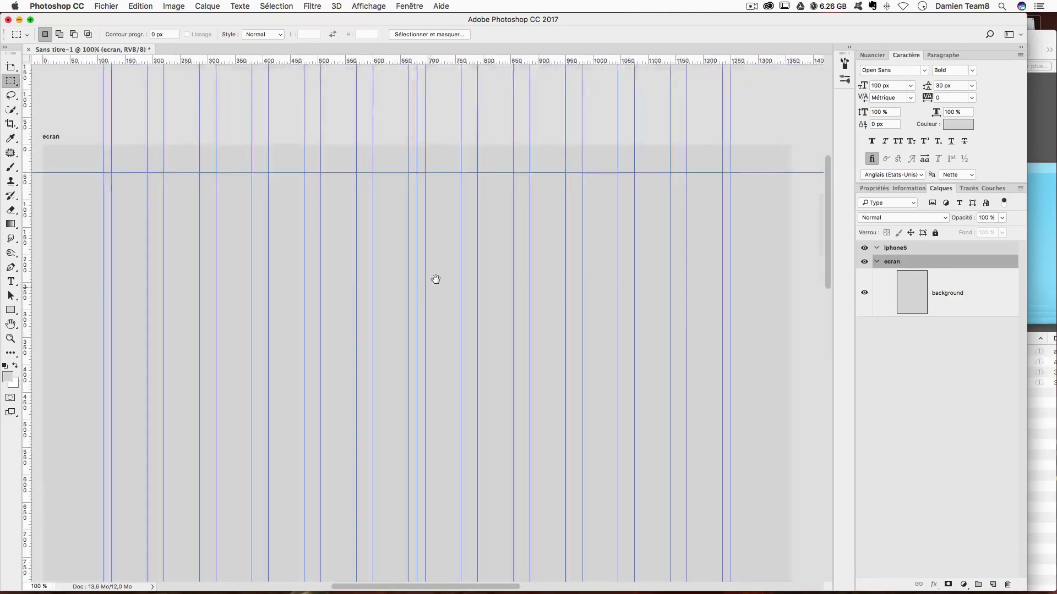